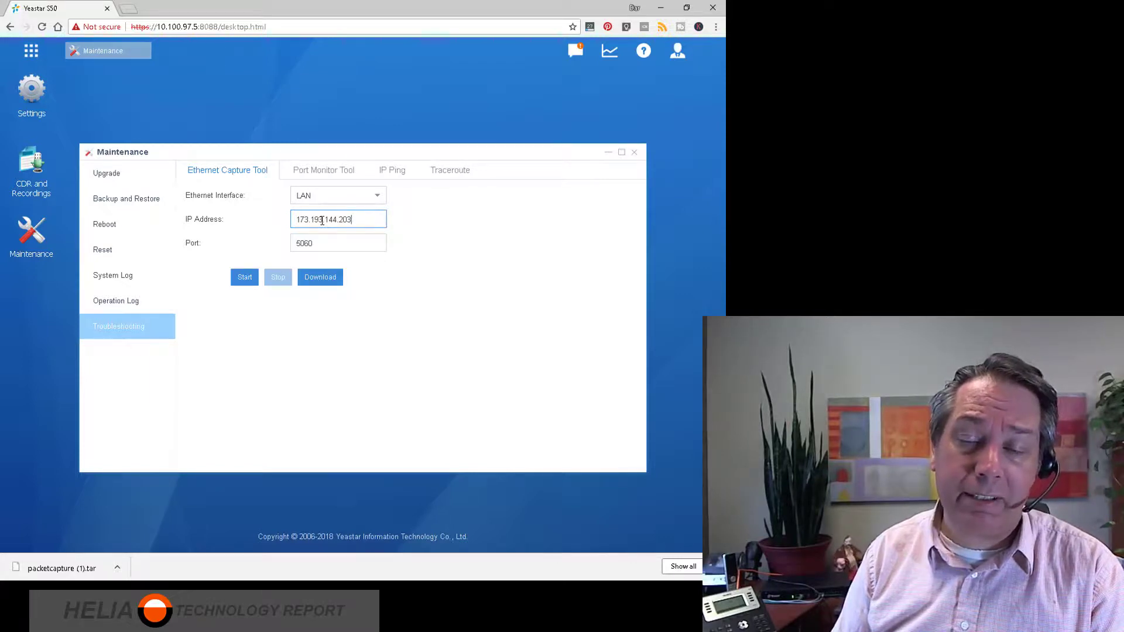
Run and stop the Ethernet capture for 173.193.144.203 on port 5060, and save it as packetcapture (2).tar in the Yeastar folder.
left_click(245, 278)
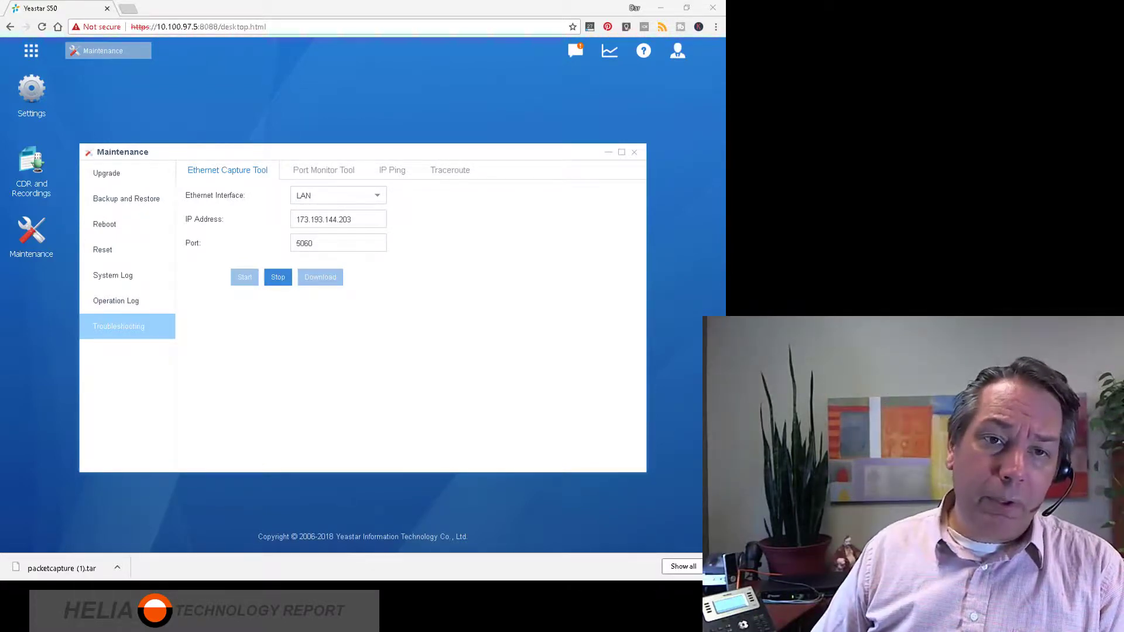
left_click(277, 278)
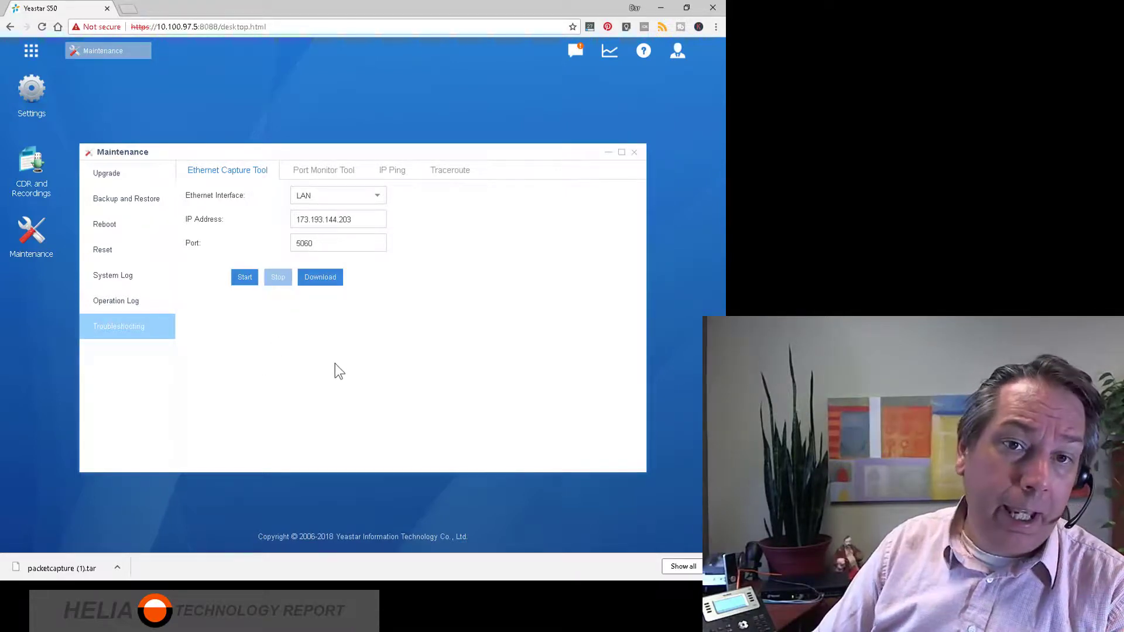
left_click(319, 281)
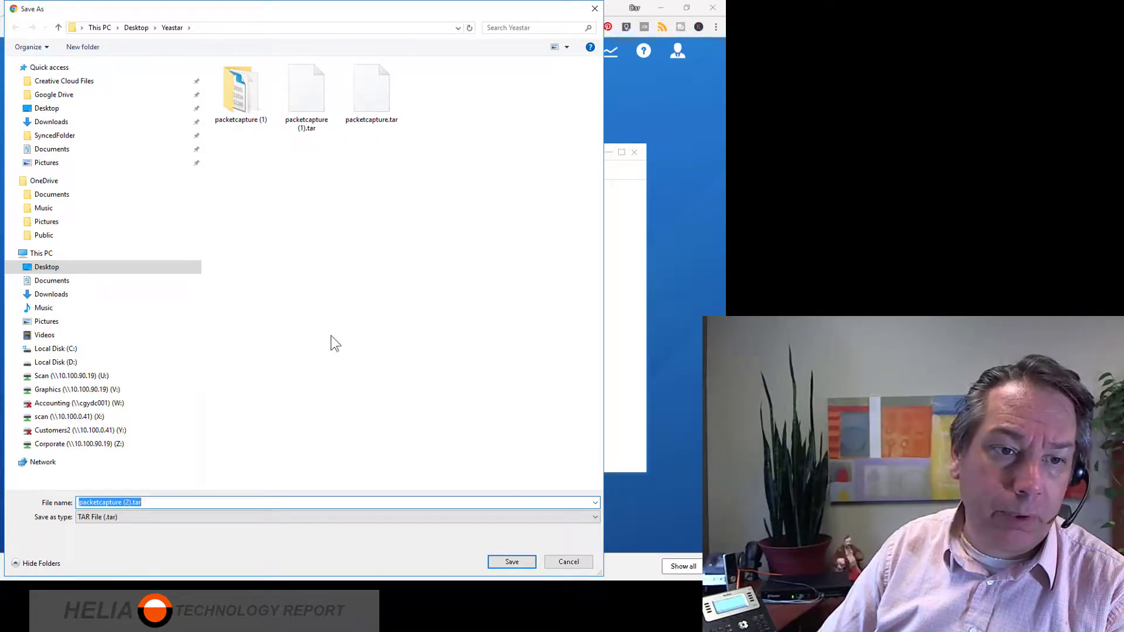
left_click(512, 562)
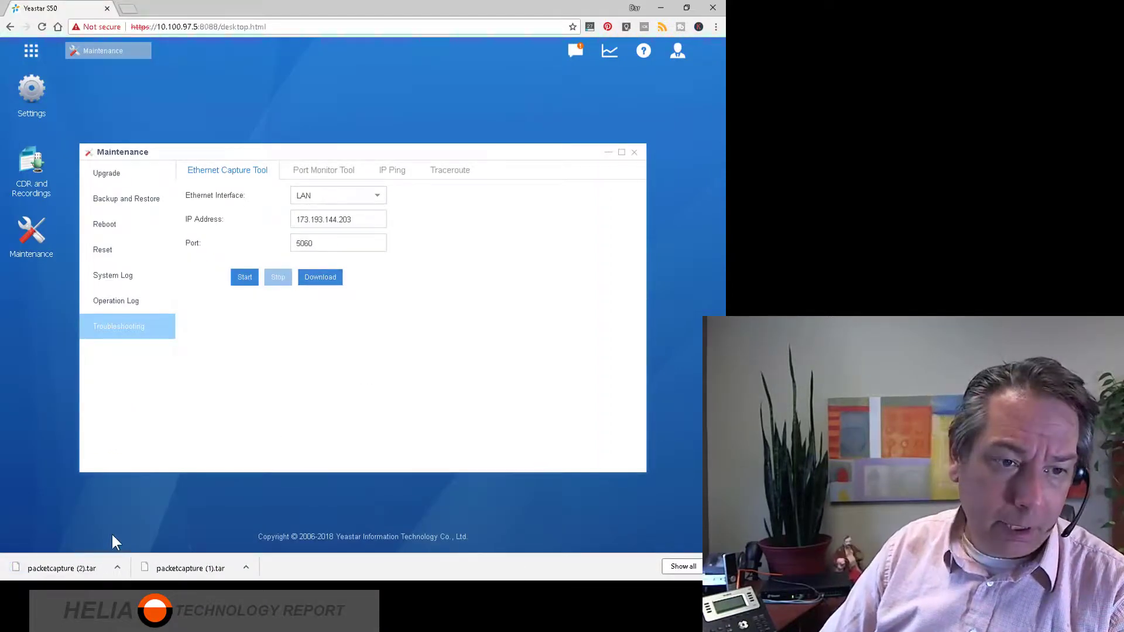
Show the downloaded packetcapture (2).tar in its folder and extract it with 7-Zip into a packetcapture (2) folder.
left_click(117, 567)
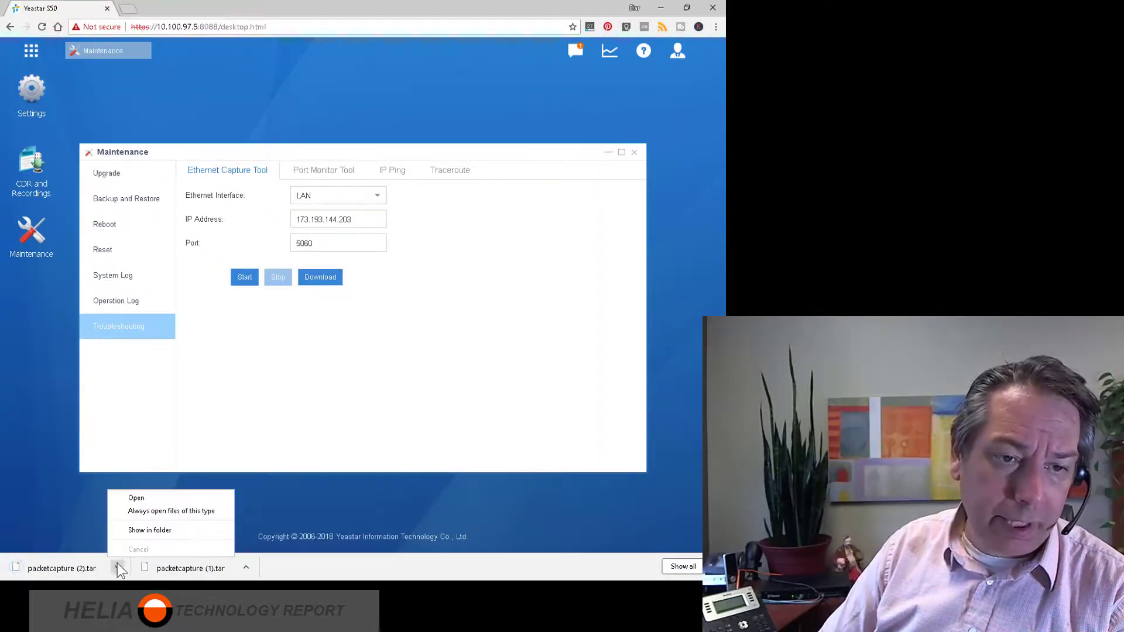
left_click(146, 530)
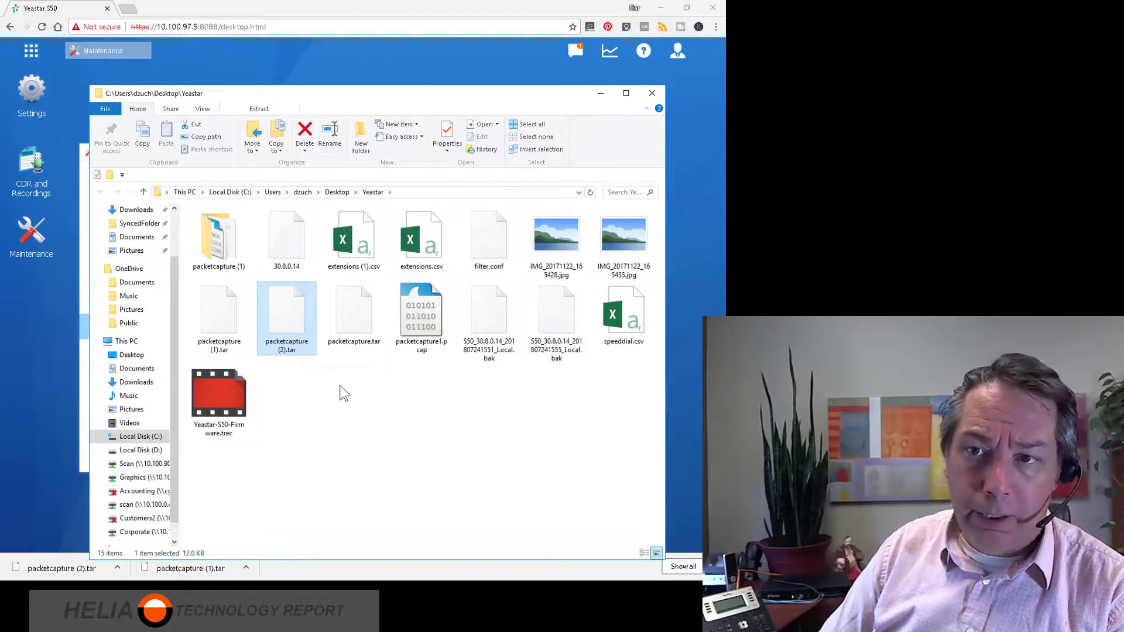
right_click(291, 317)
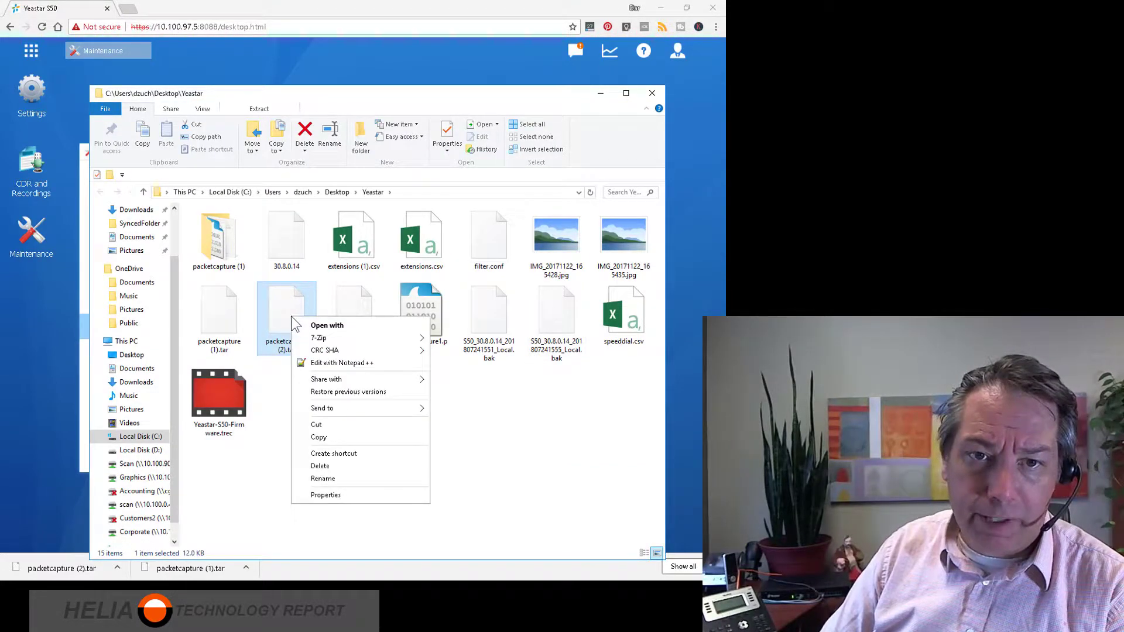
mouse_move(335, 340)
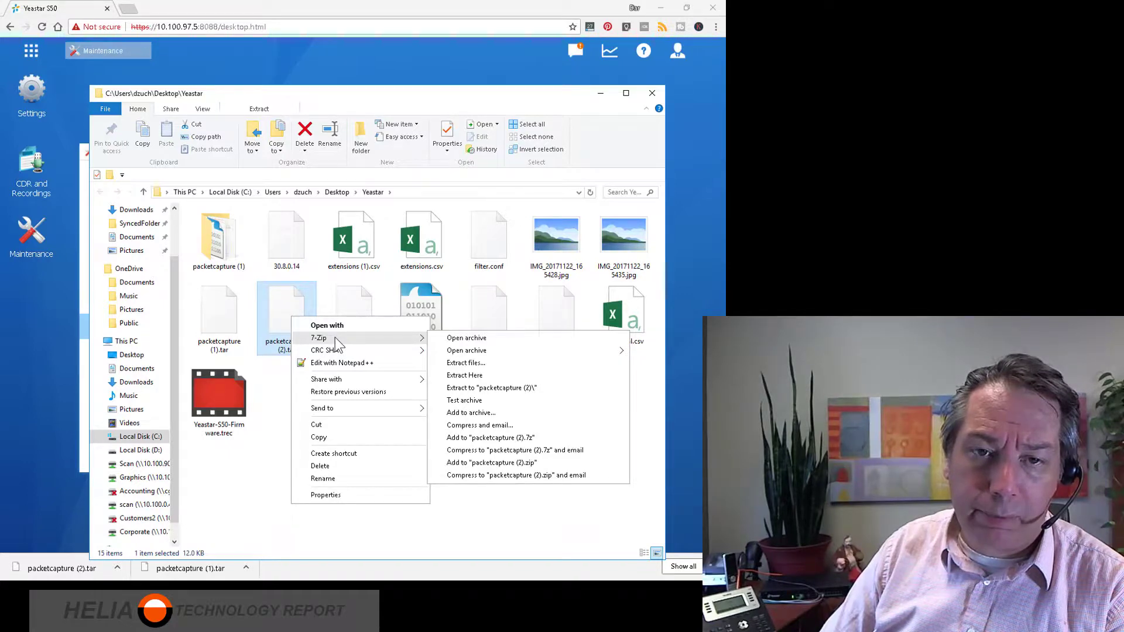
left_click(493, 388)
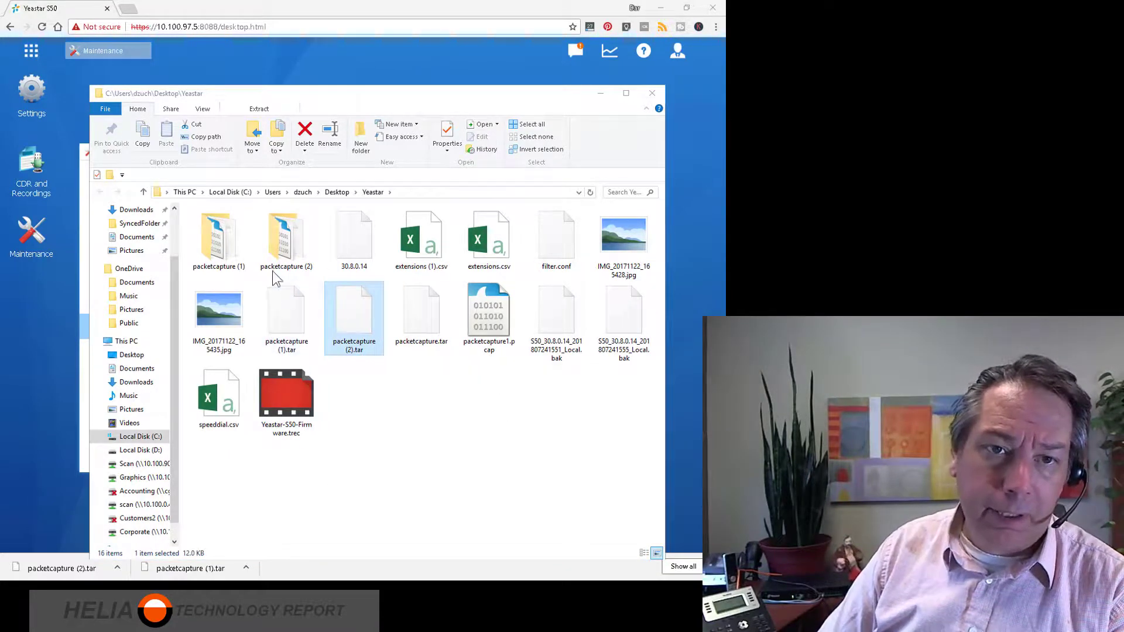
Open the extracted packetcapture (2) folder and select packetcapture1.pcap.
left_click(282, 250)
double_click(282, 249)
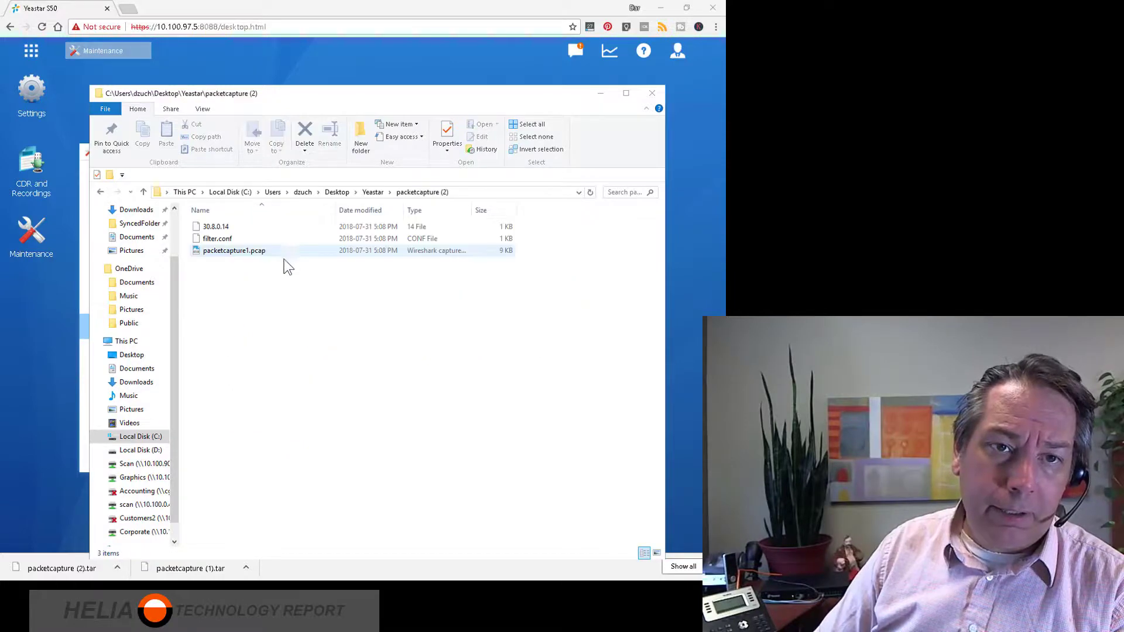
left_click(239, 253)
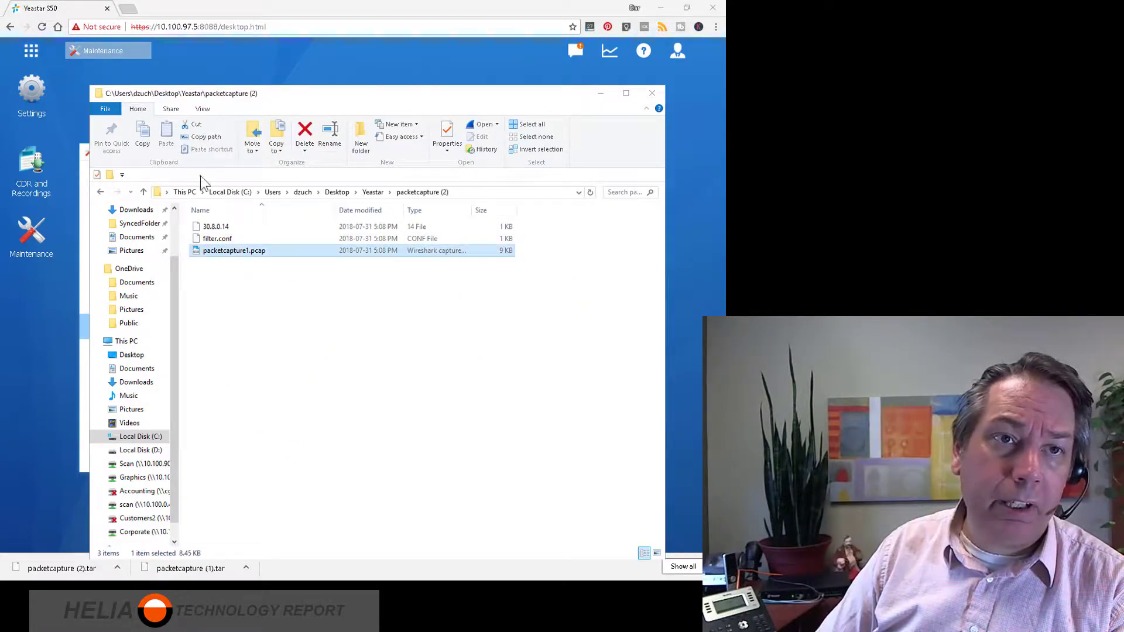
Open the wireshark.org website in a new browser tab.
left_click(128, 9)
type("wires")
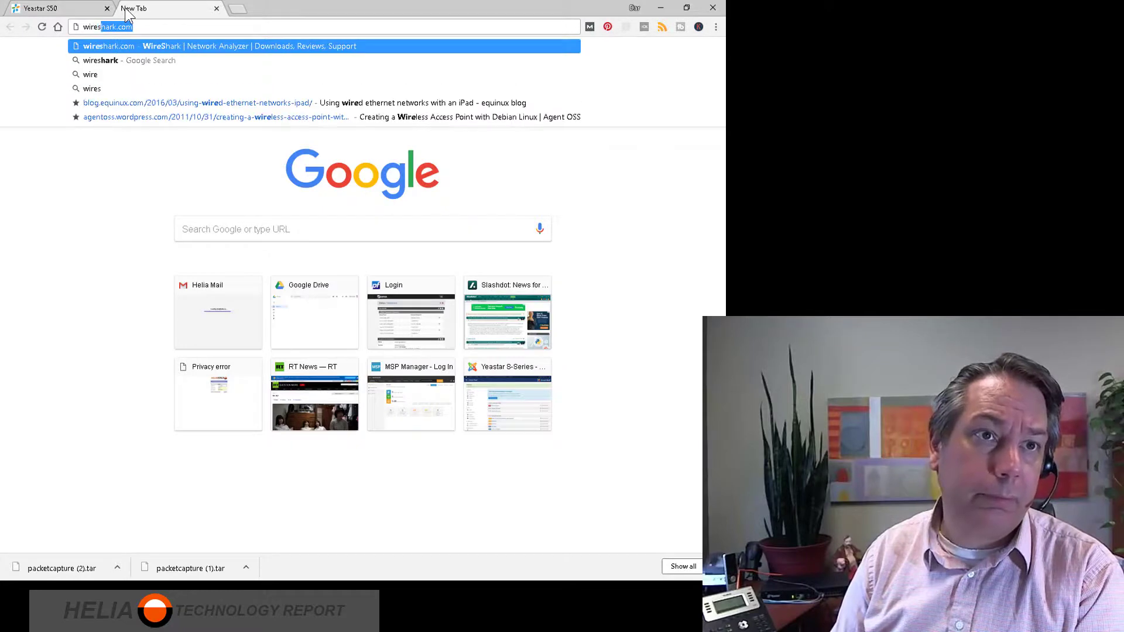
type("hark.org")
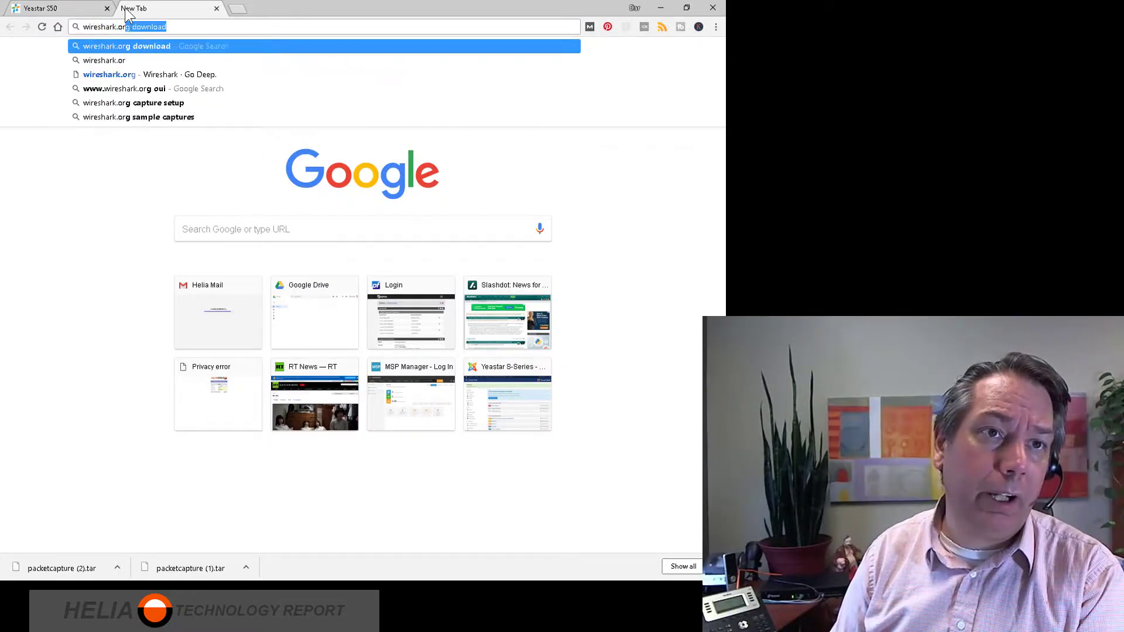
key("Return")
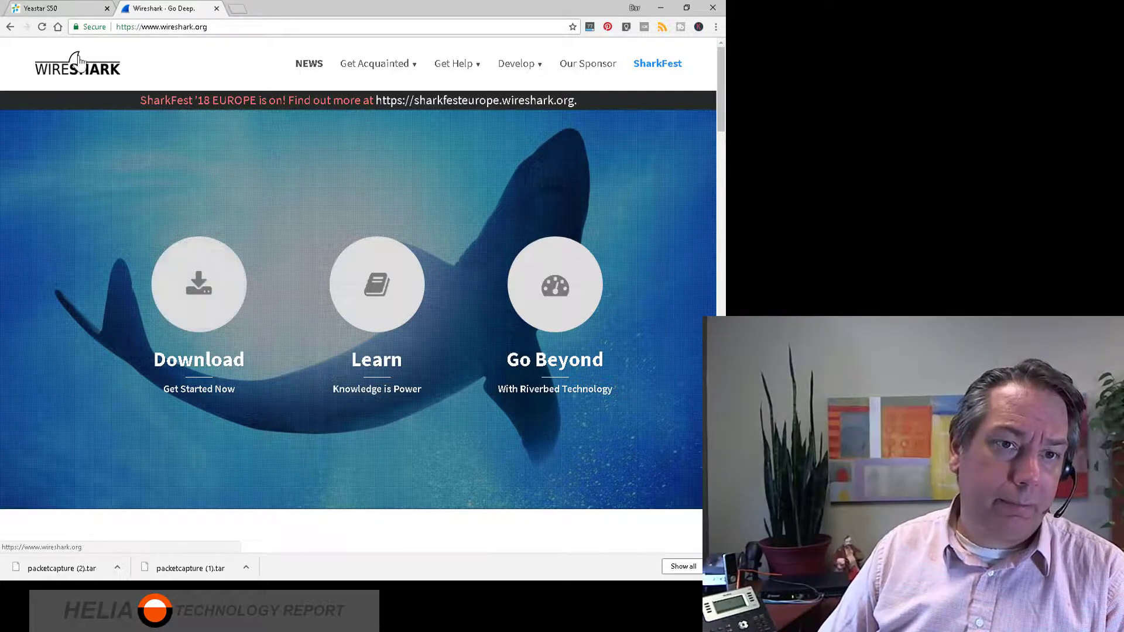
Return to the extracted folder, open packetcapture1.pcap in Wireshark and list the VoIP calls in the capture.
left_click(43, 5)
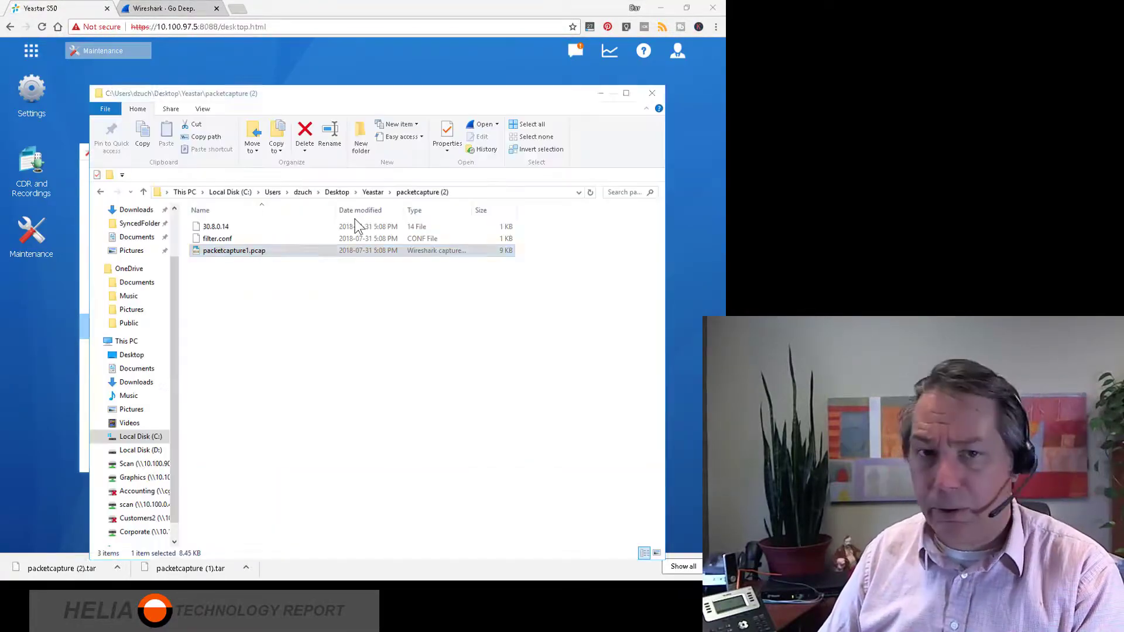
double_click(232, 252)
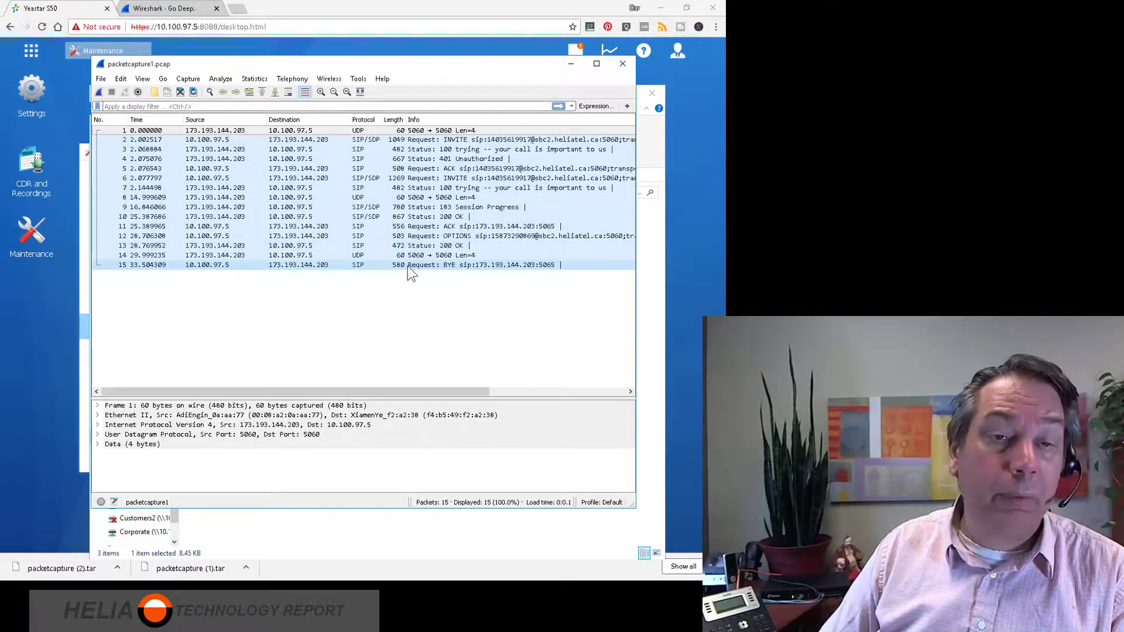
left_click(297, 79)
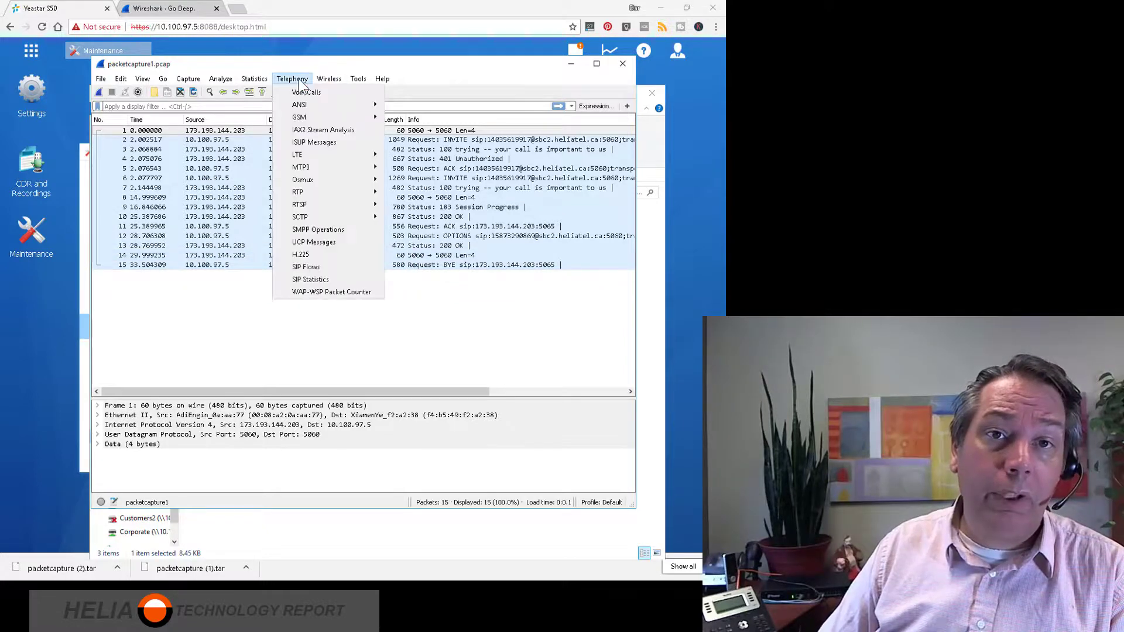
left_click(306, 92)
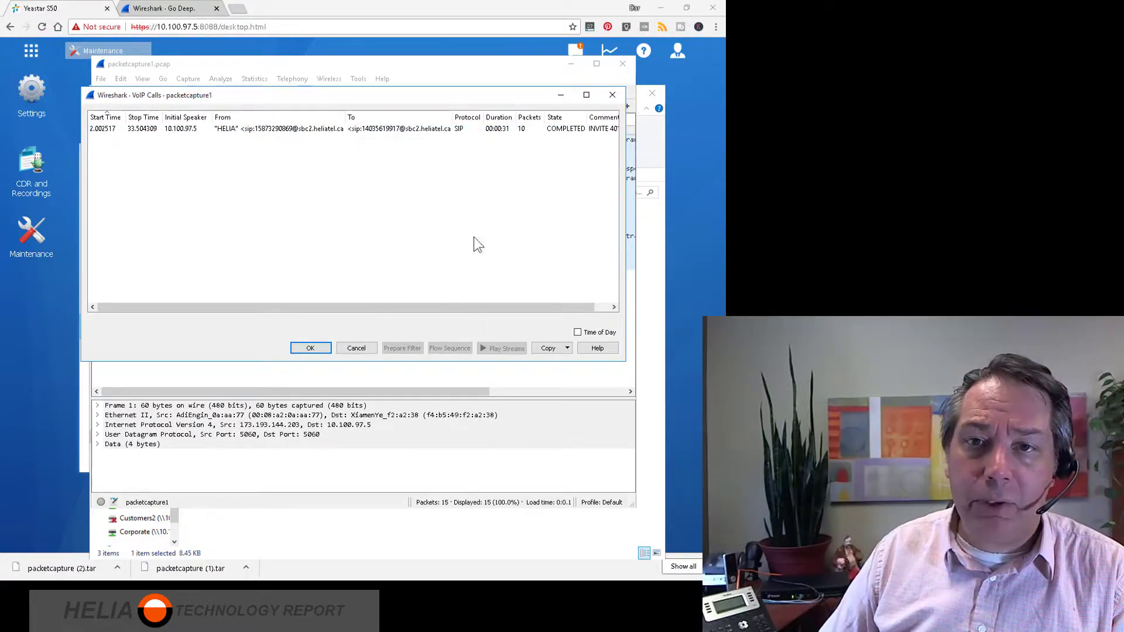
Show the flow sequence of the listed SIP call and bring the Call Flow window into view.
left_click(475, 127)
left_click(450, 350)
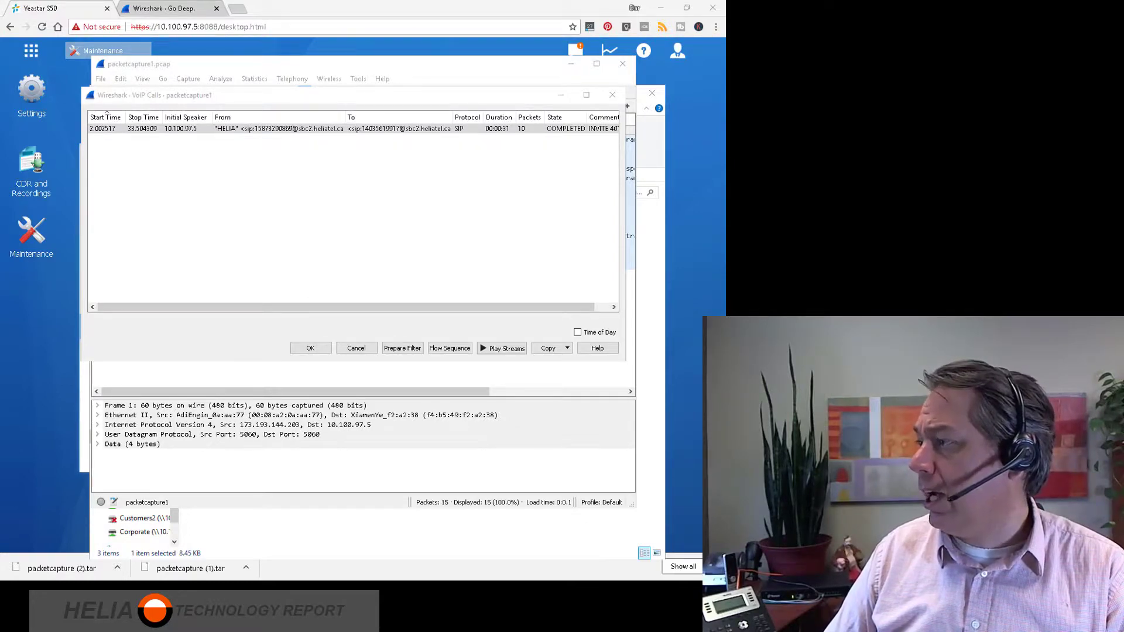
left_click_drag(961, 235, 404, 96)
left_click_drag(376, 285, 367, 368)
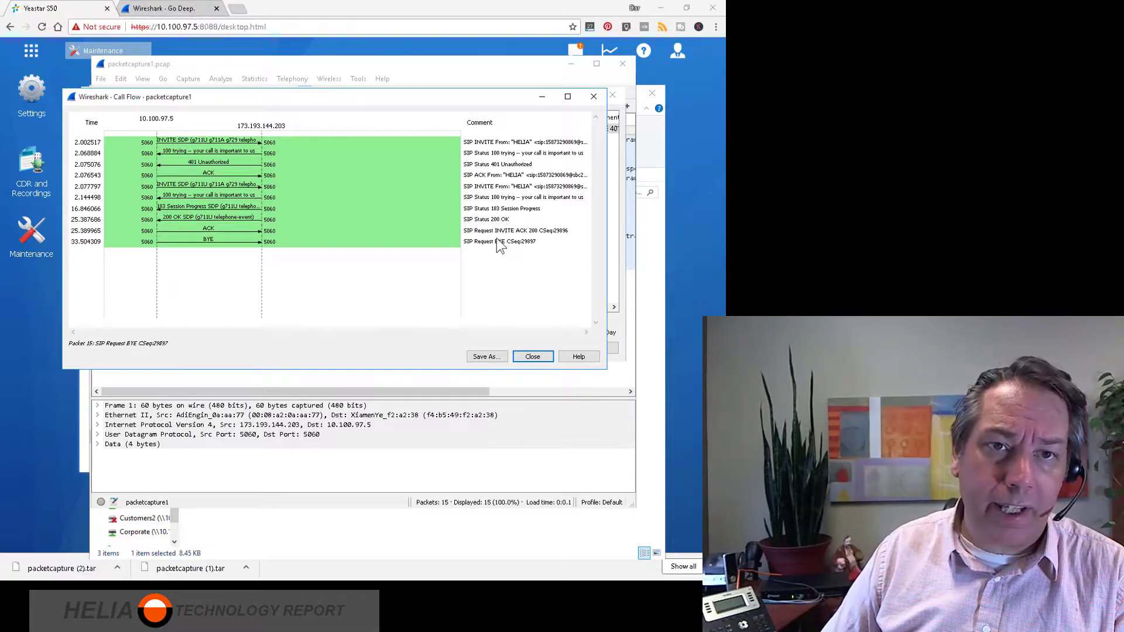
Select the second INVITE in the call flow, close the VoIP Calls window and bring the packet list to the front.
left_click(507, 188)
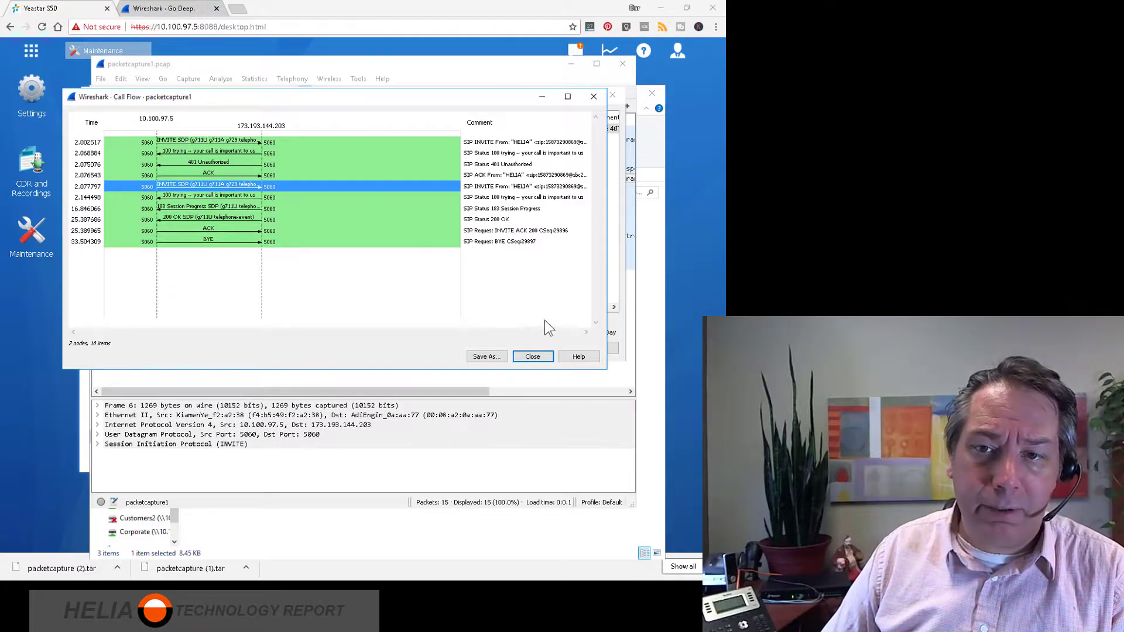
left_click_drag(235, 101, 393, 141)
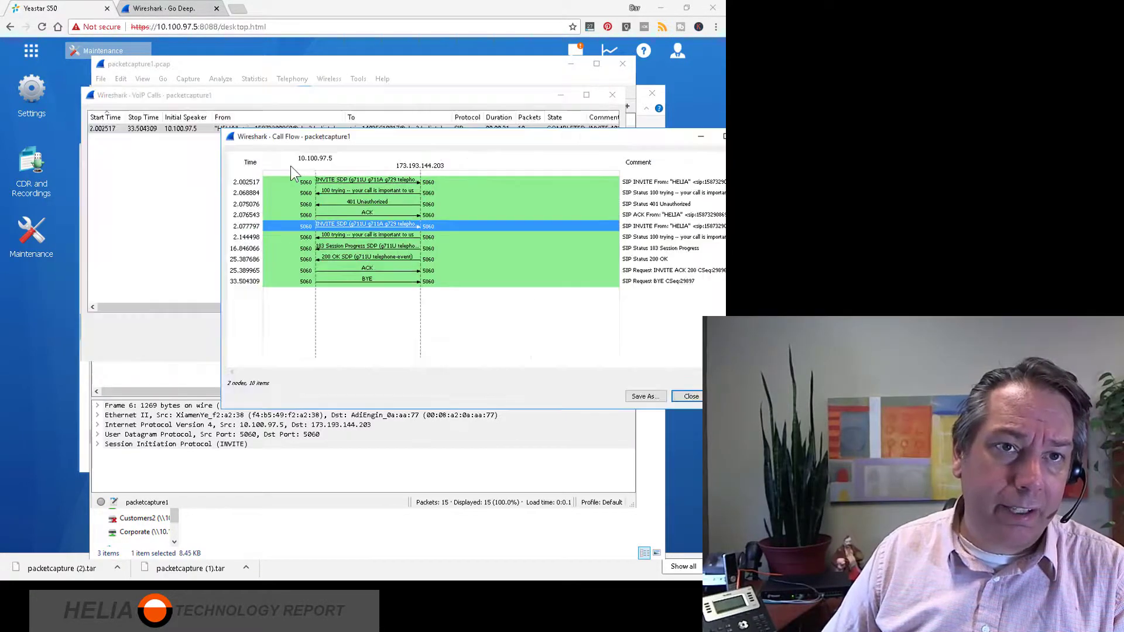
left_click(108, 99)
left_click(612, 95)
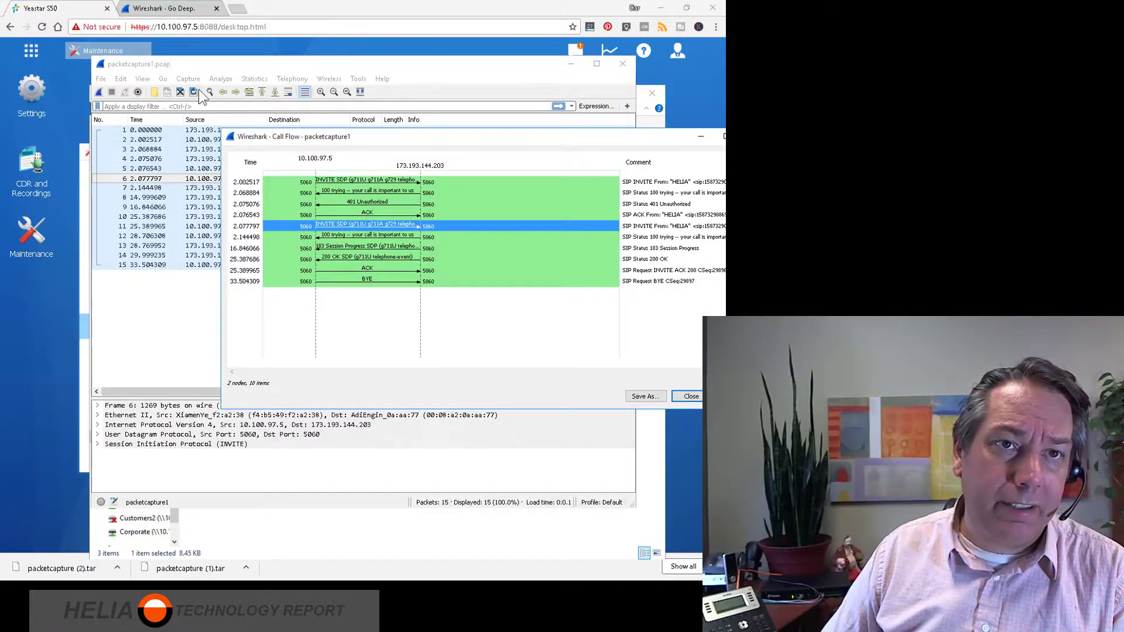
left_click(203, 68)
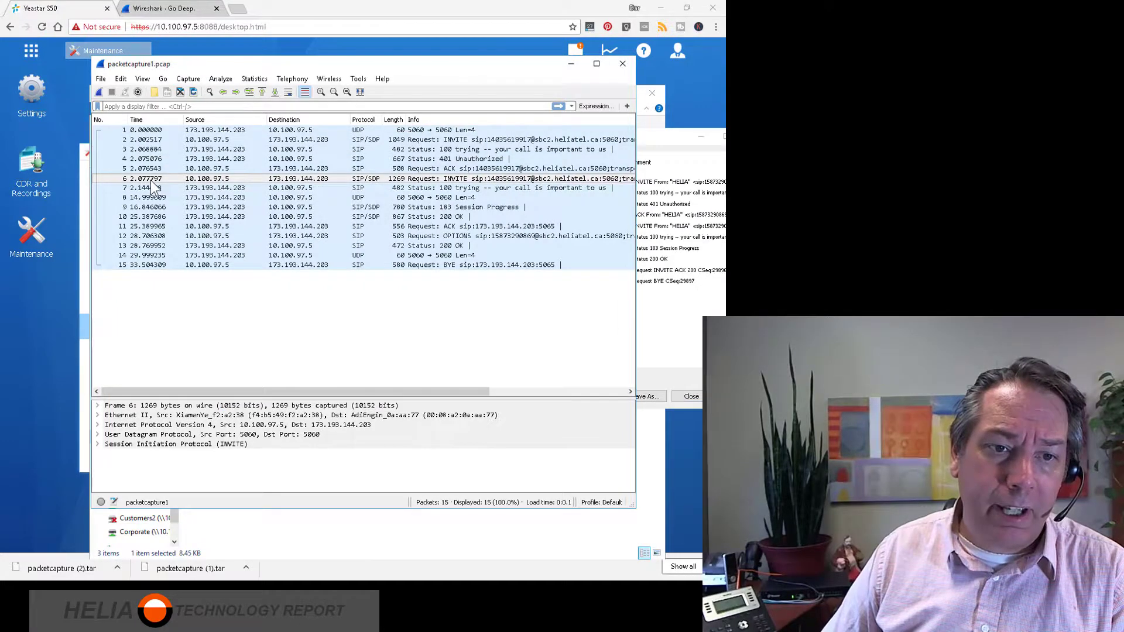
Open packet 6 in its own window and expand the SIP message body down to the Session Description Protocol details.
double_click(179, 179)
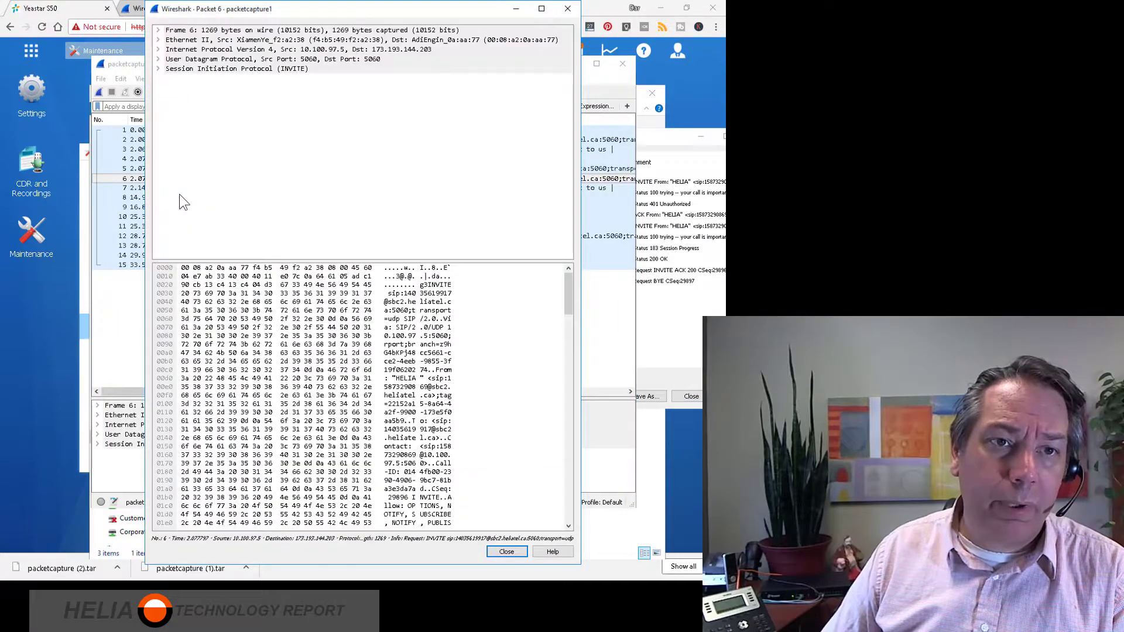
left_click(158, 68)
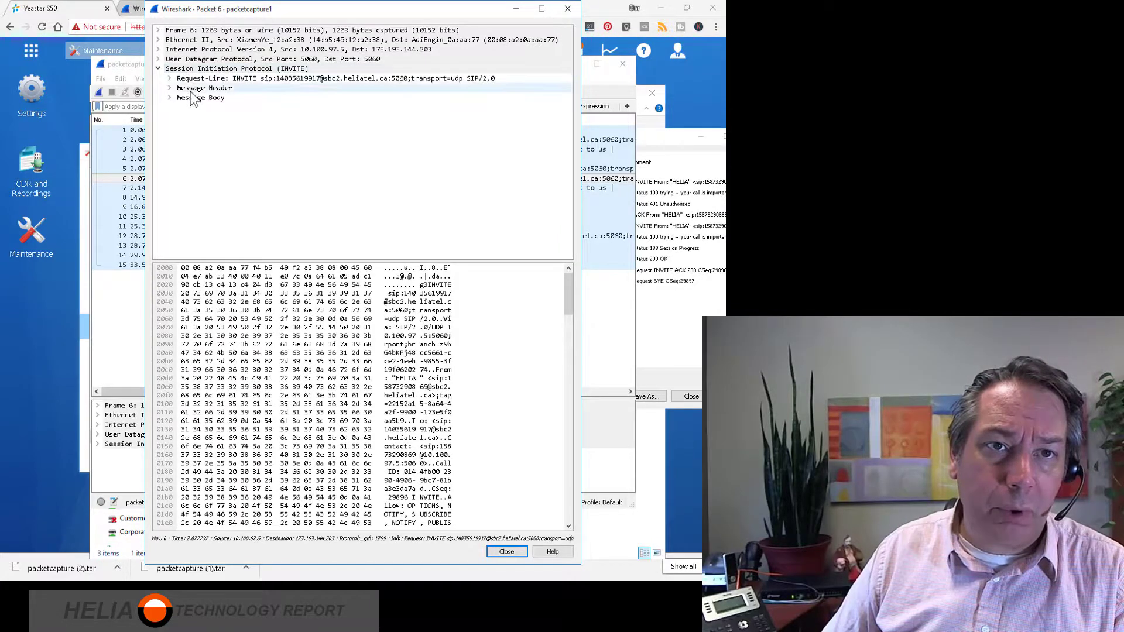
left_click(170, 98)
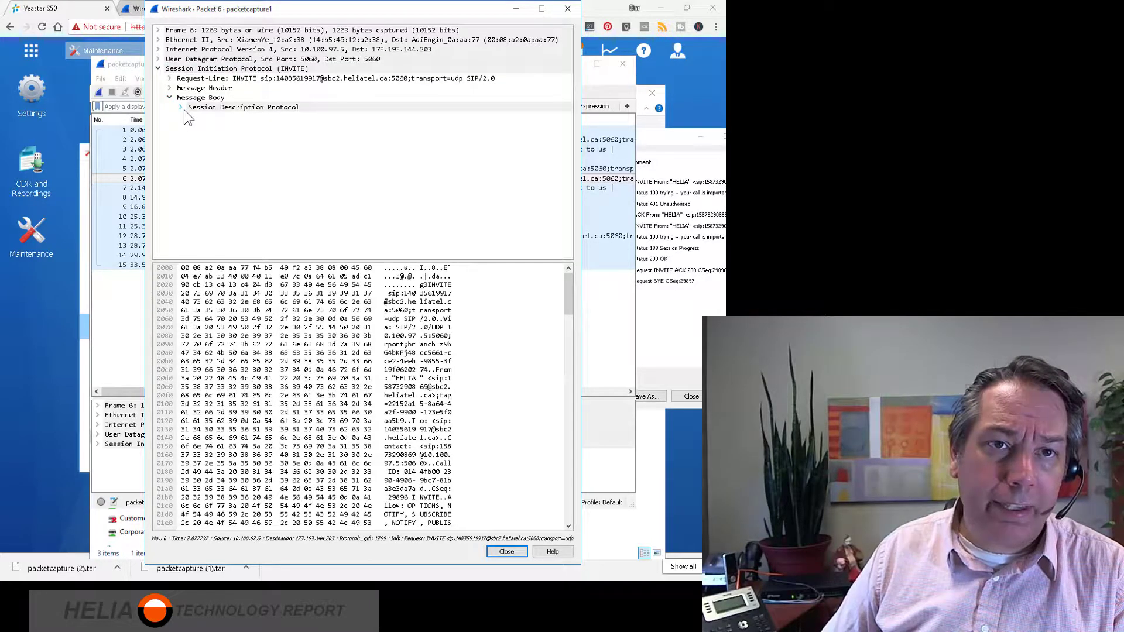
left_click(182, 108)
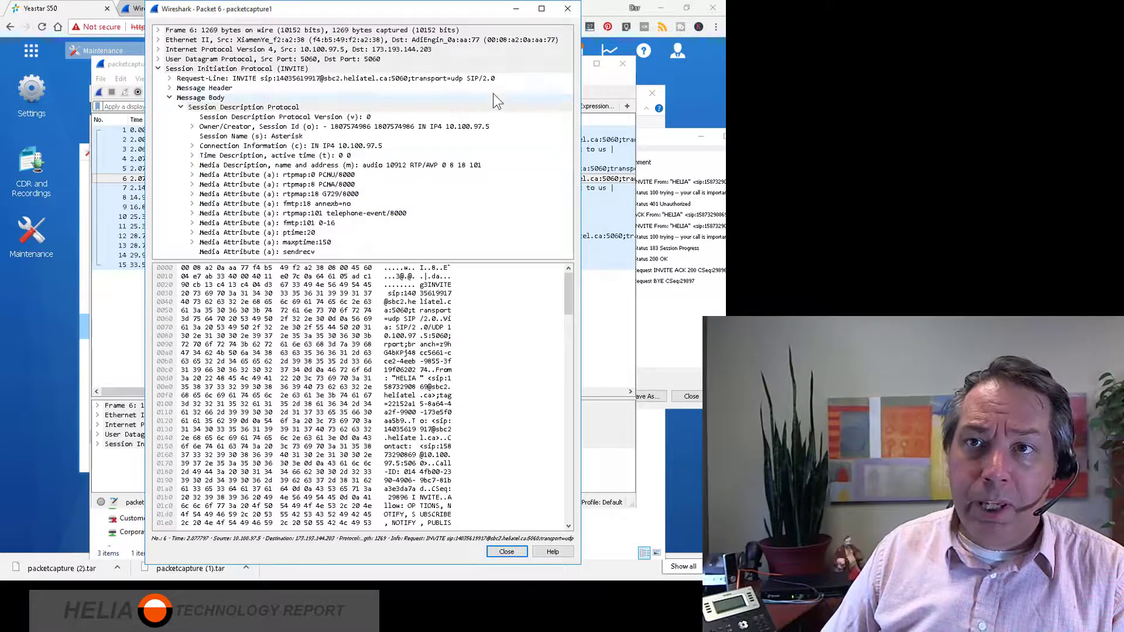
Close the packet 6 details and the packetcapture1.pcap window, returning to the extracted capture folder.
left_click_drag(444, 10, 425, 60)
left_click(549, 59)
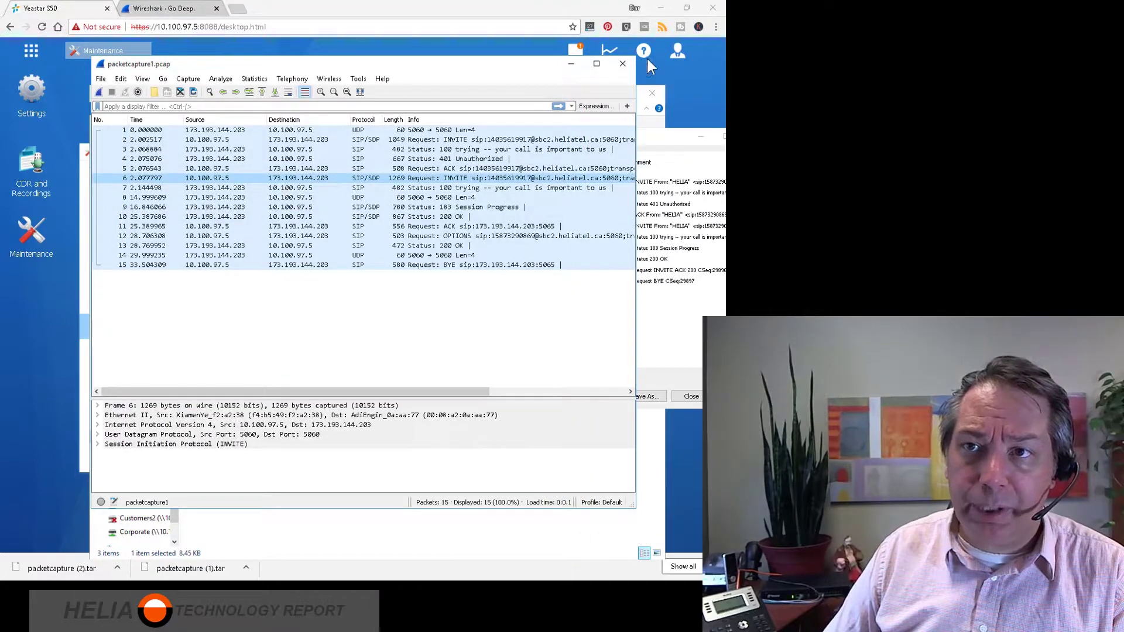
left_click(622, 64)
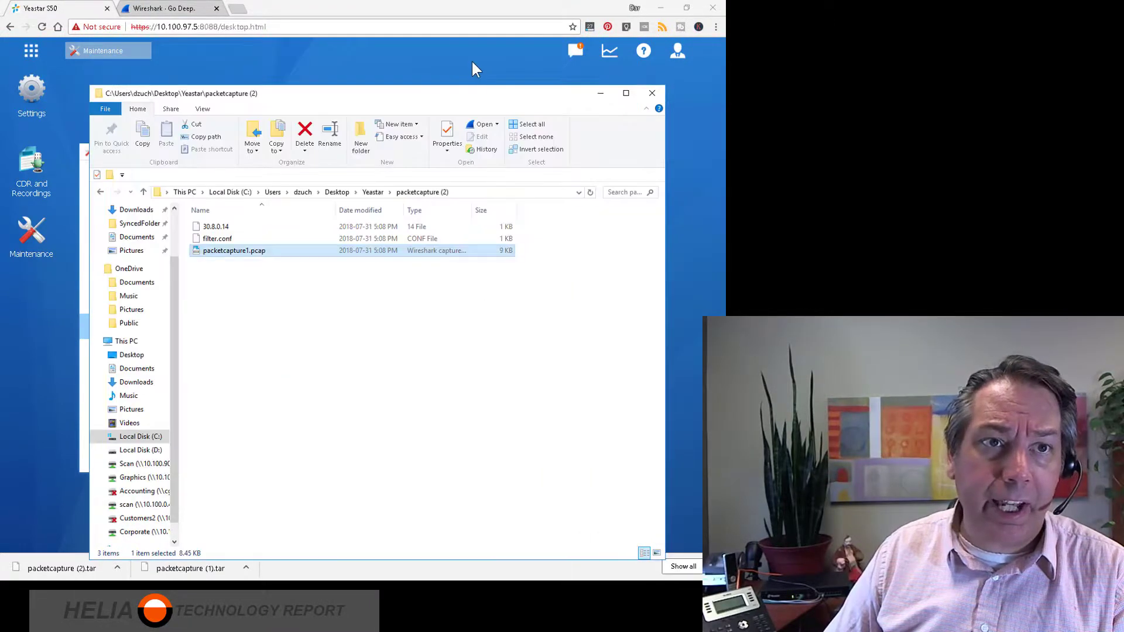
left_click(355, 294)
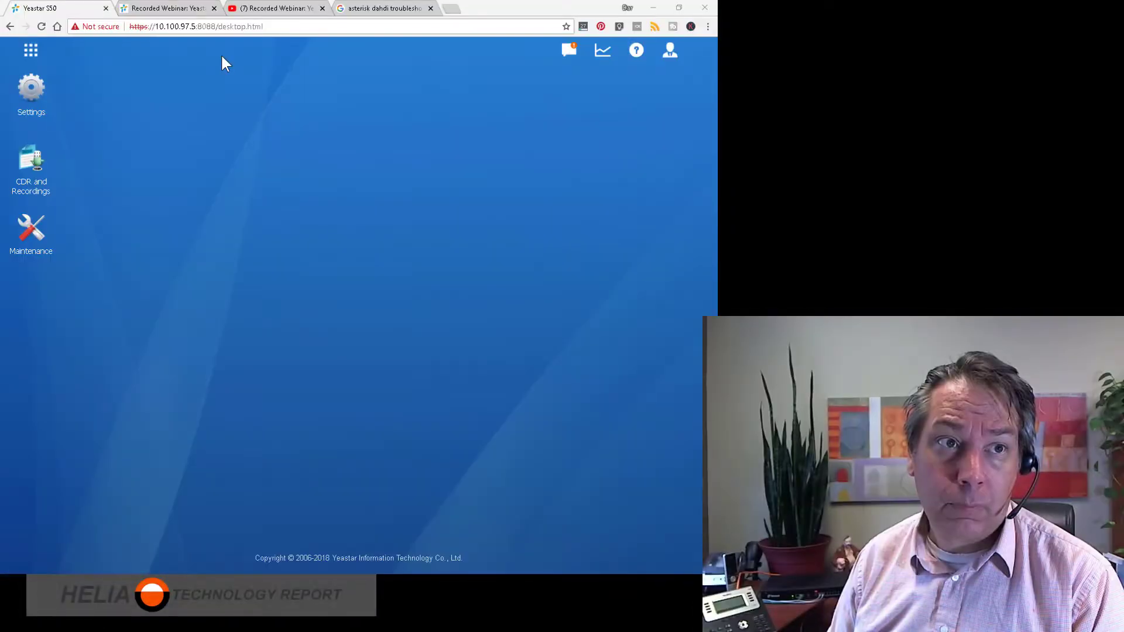
Open the Port Monitor Tool in the Troubleshooting section of the PBX's Maintenance window.
left_click(29, 53)
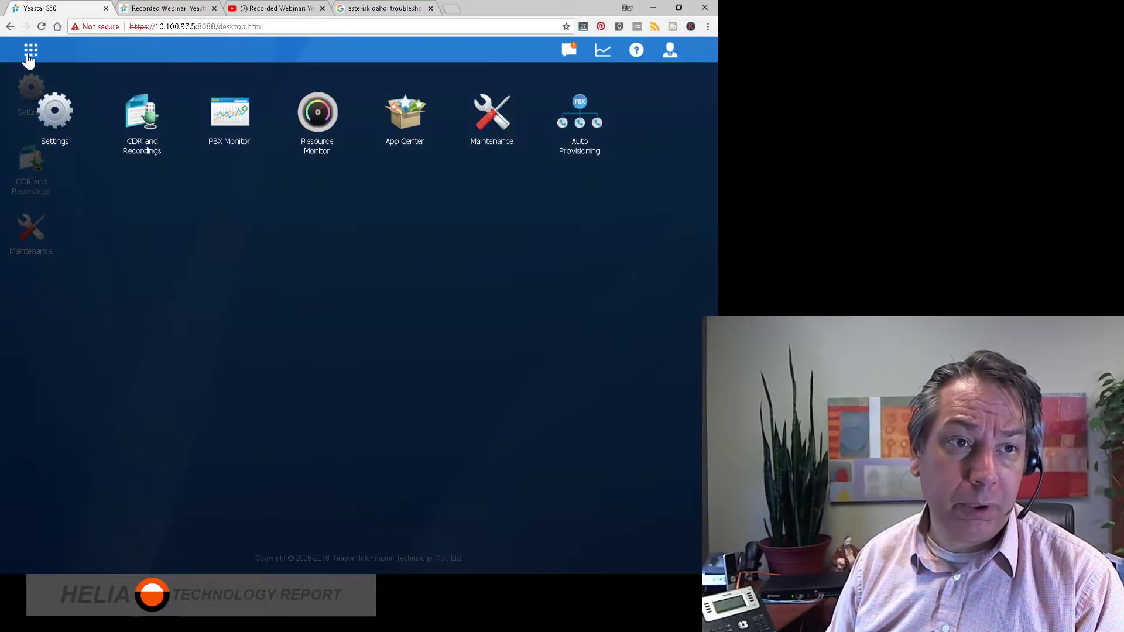
left_click(30, 54)
left_click(34, 234)
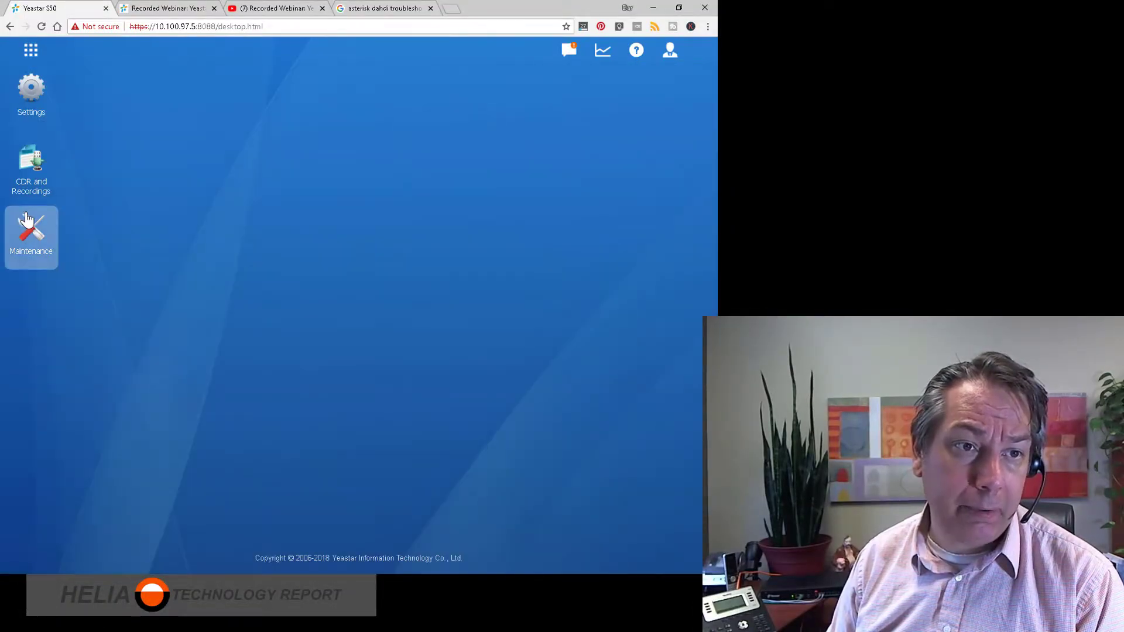
left_click(115, 338)
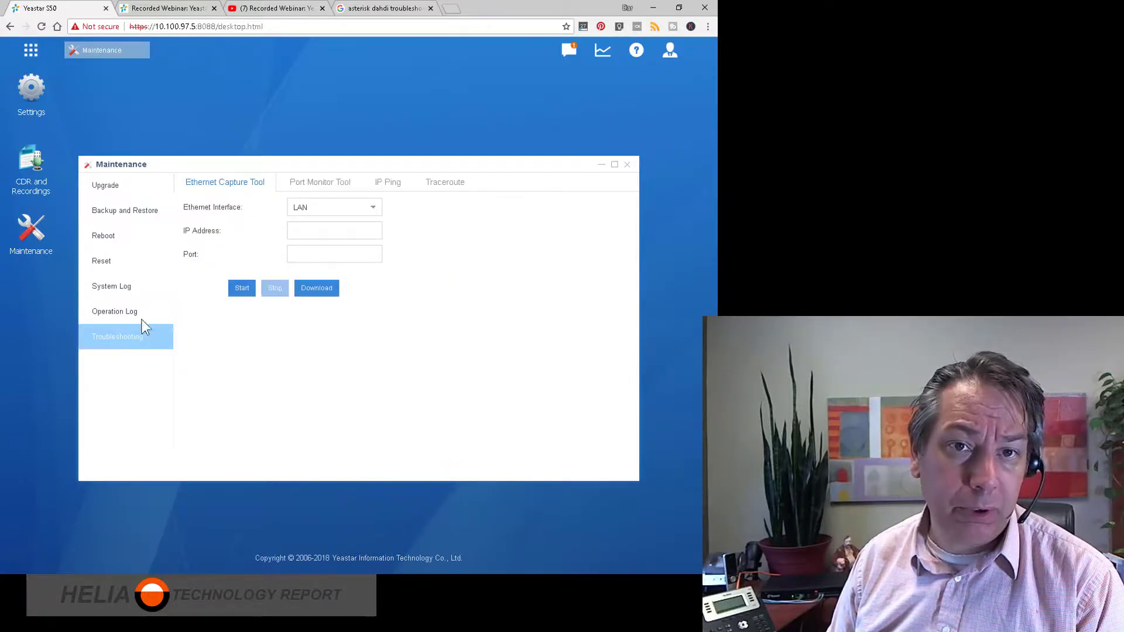
left_click(328, 183)
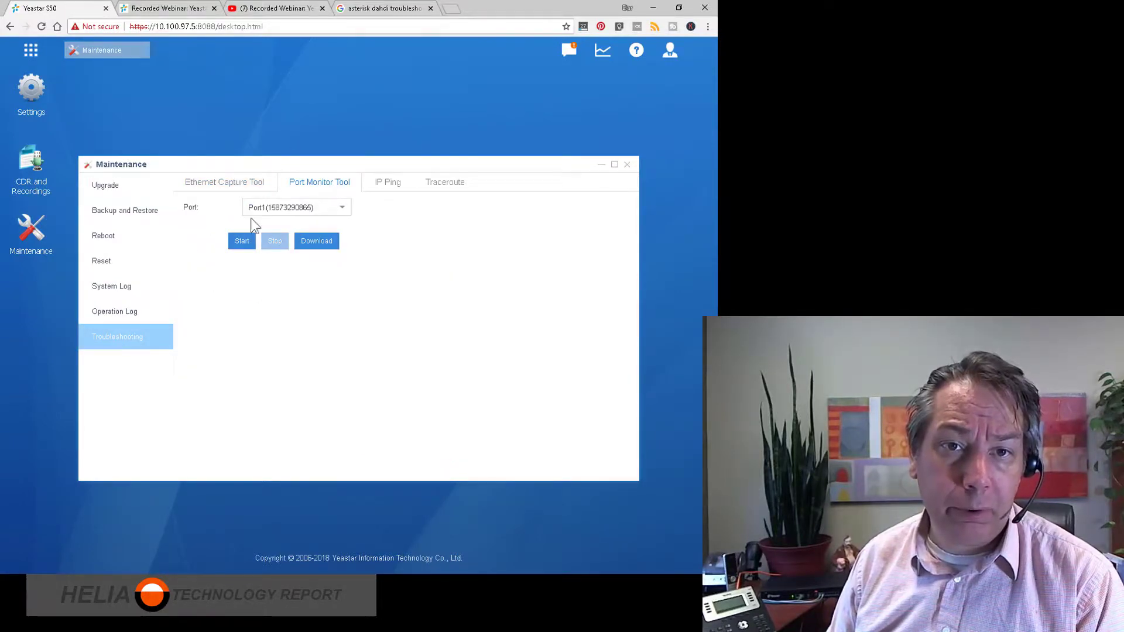
Select Port1 in the Port Monitor Tool, start monitoring it, and stop the capture.
left_click(338, 212)
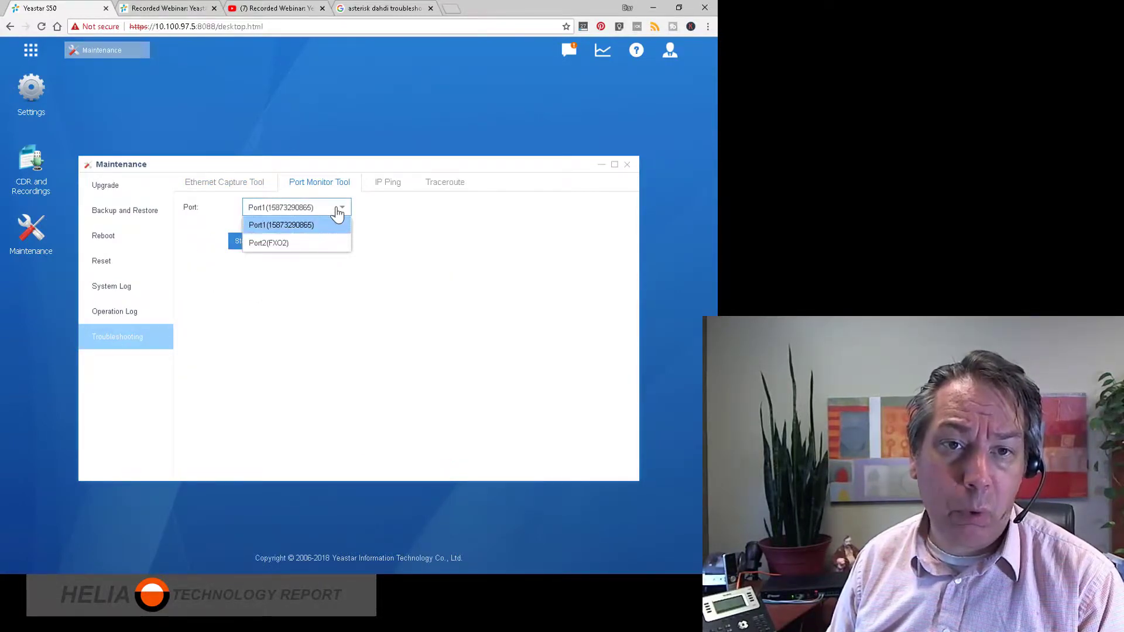
left_click(331, 225)
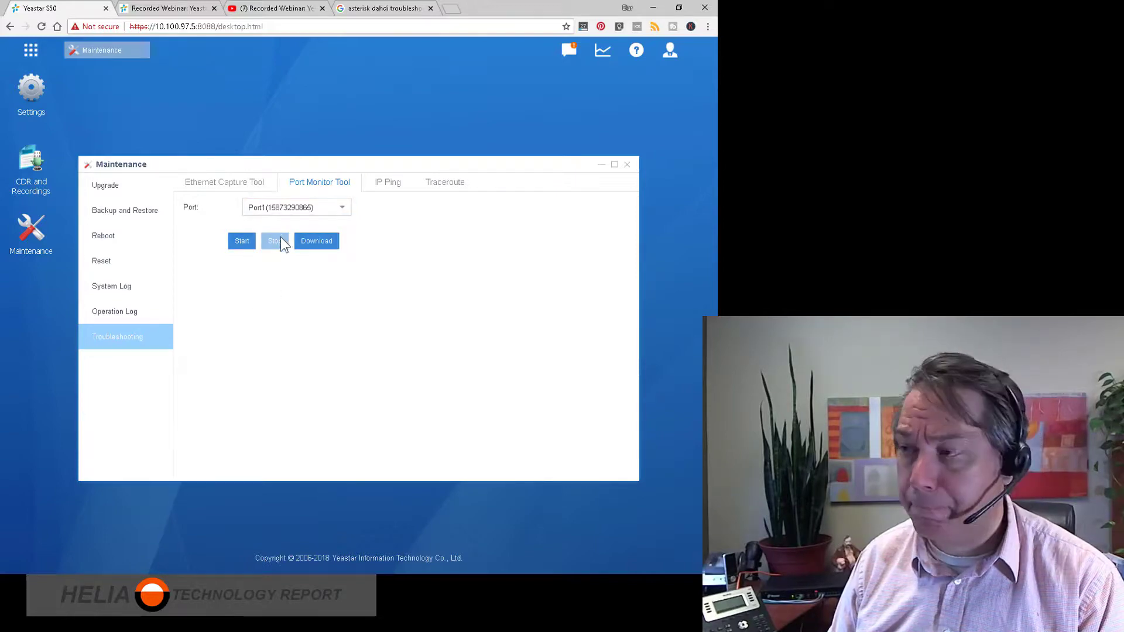
left_click(238, 245)
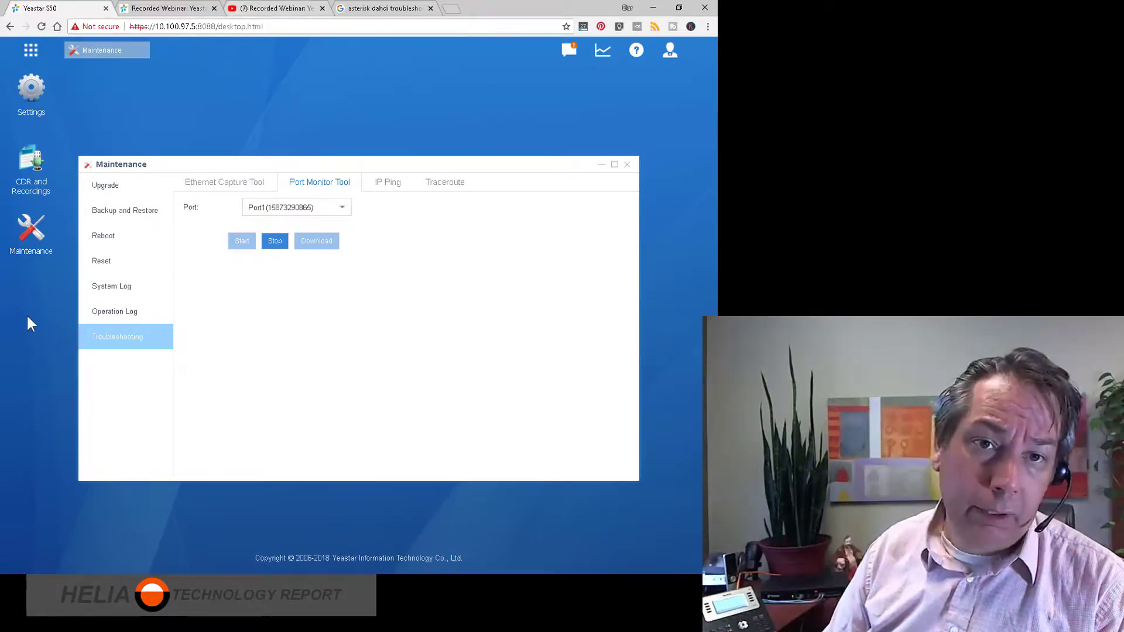
left_click(271, 241)
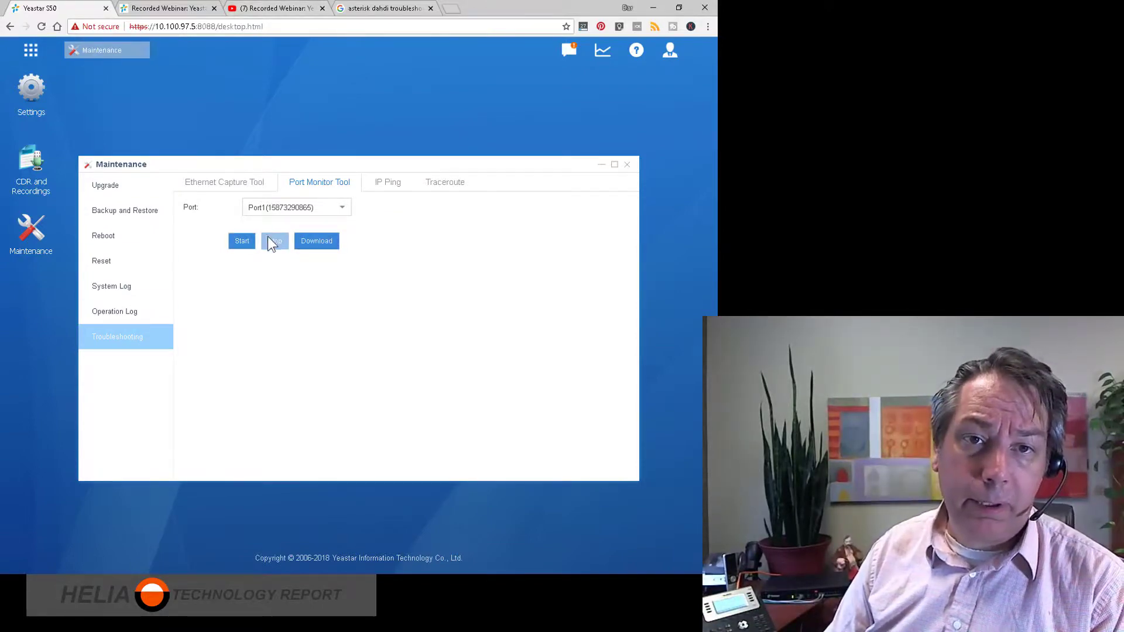
Download the port capture as stream.tar to the Yeastar folder on the Desktop and show it in its folder.
left_click(317, 243)
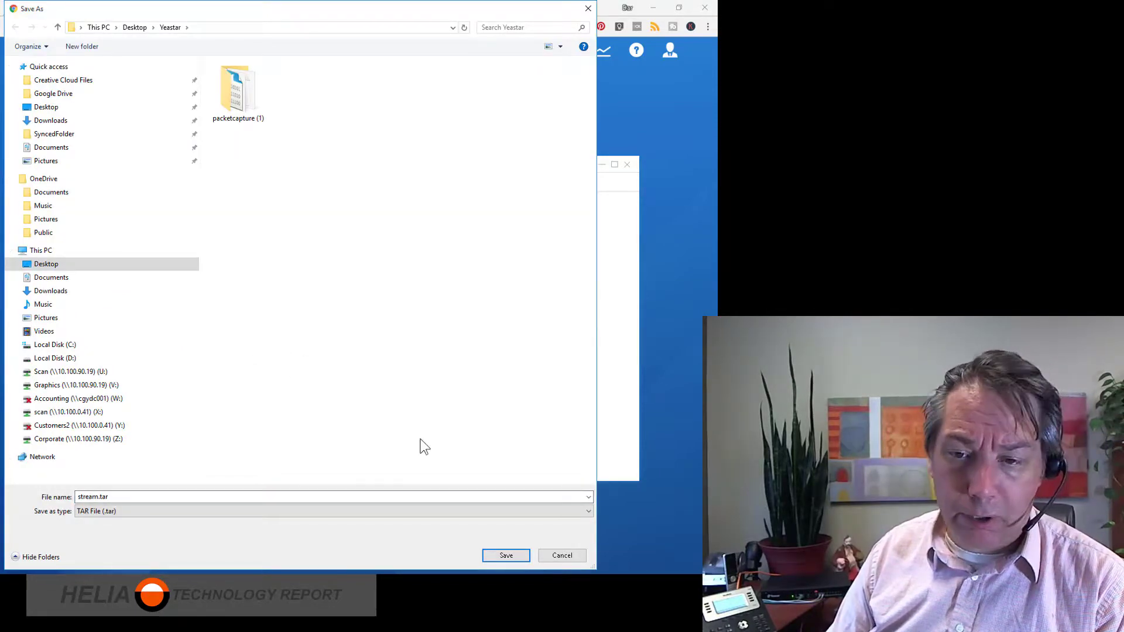
left_click(506, 555)
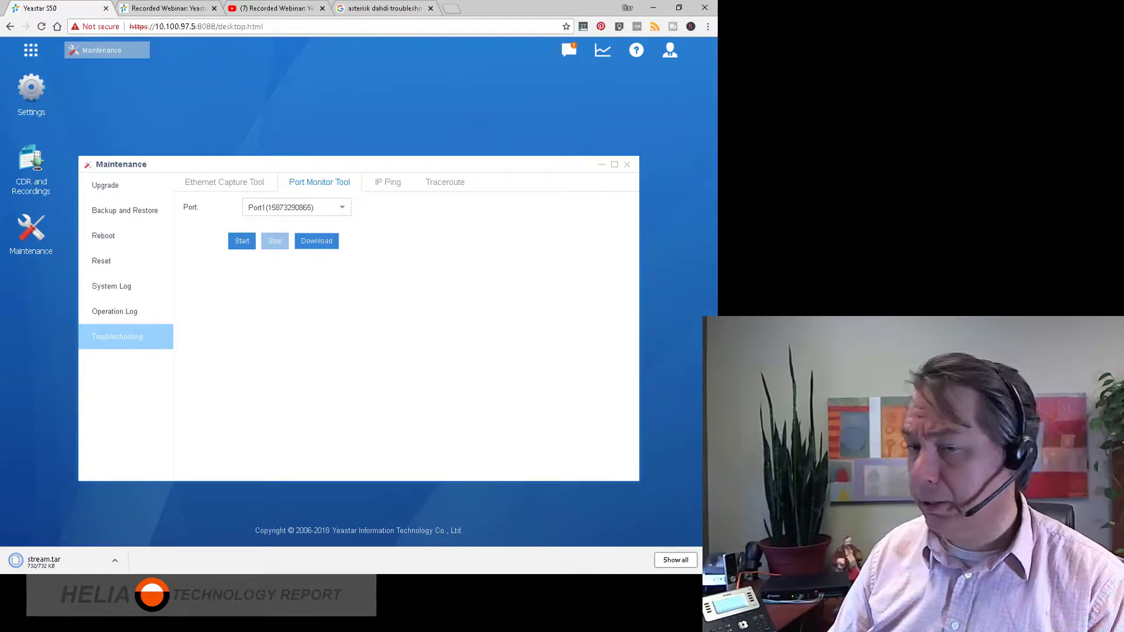
left_click(115, 560)
left_click(147, 525)
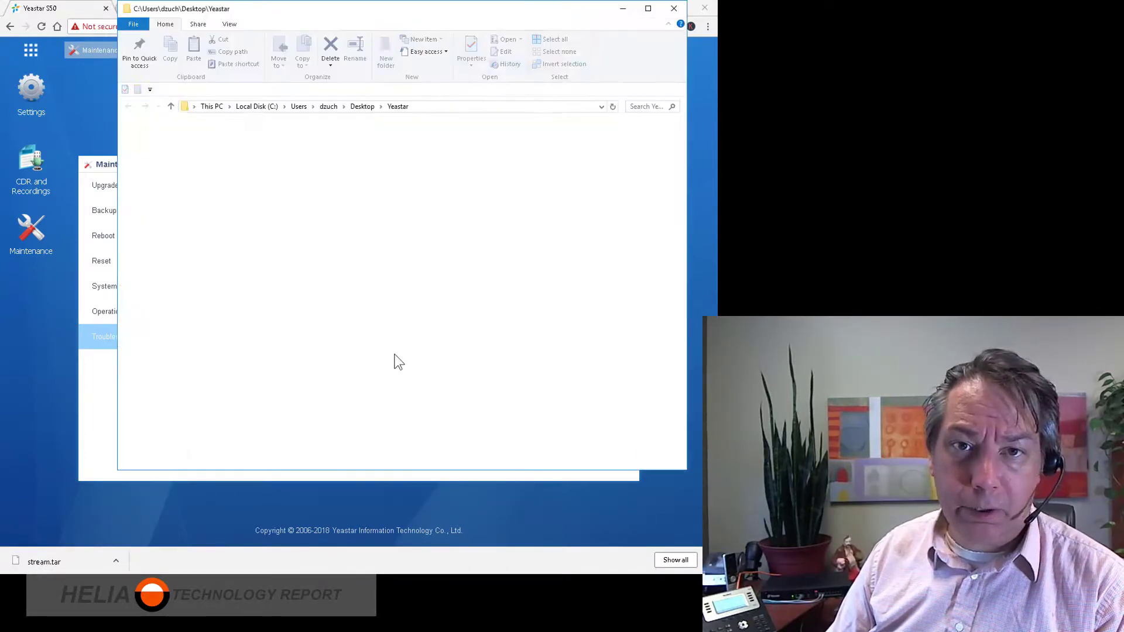
Extract stream.tar with 7-Zip into its own "stream" subfolder and open that folder.
right_click(311, 154)
mouse_move(351, 175)
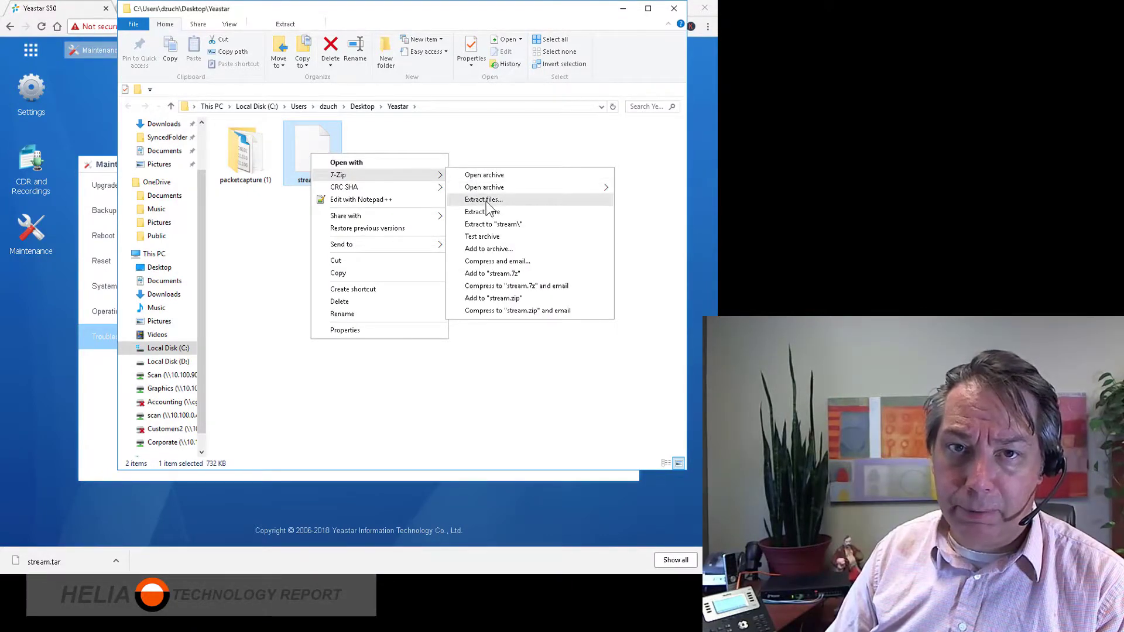
left_click(493, 224)
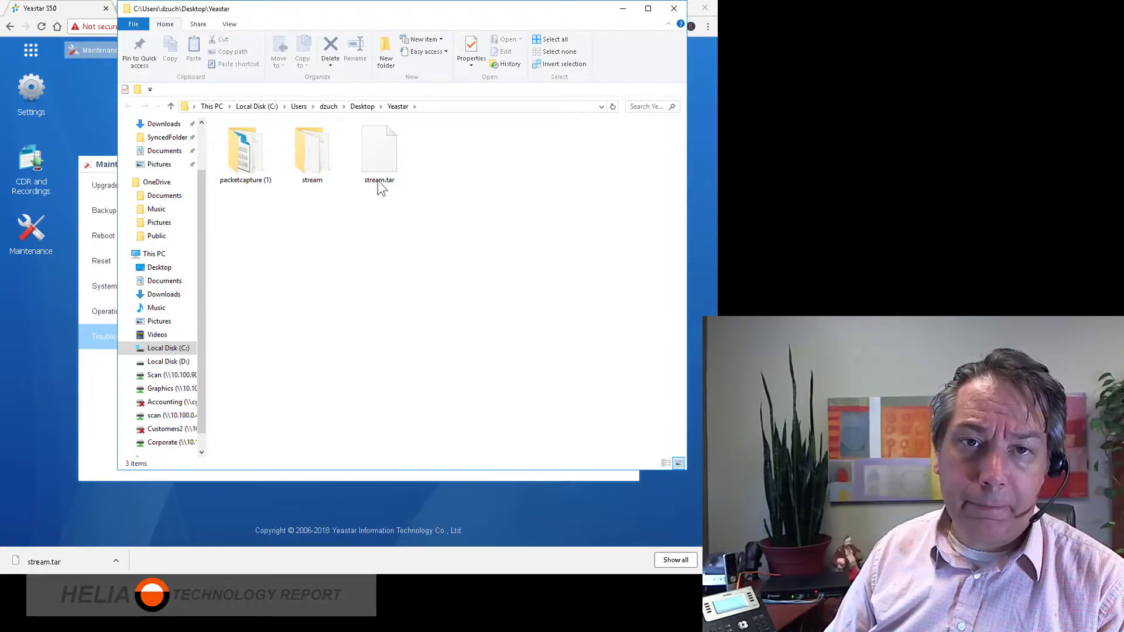
double_click(308, 150)
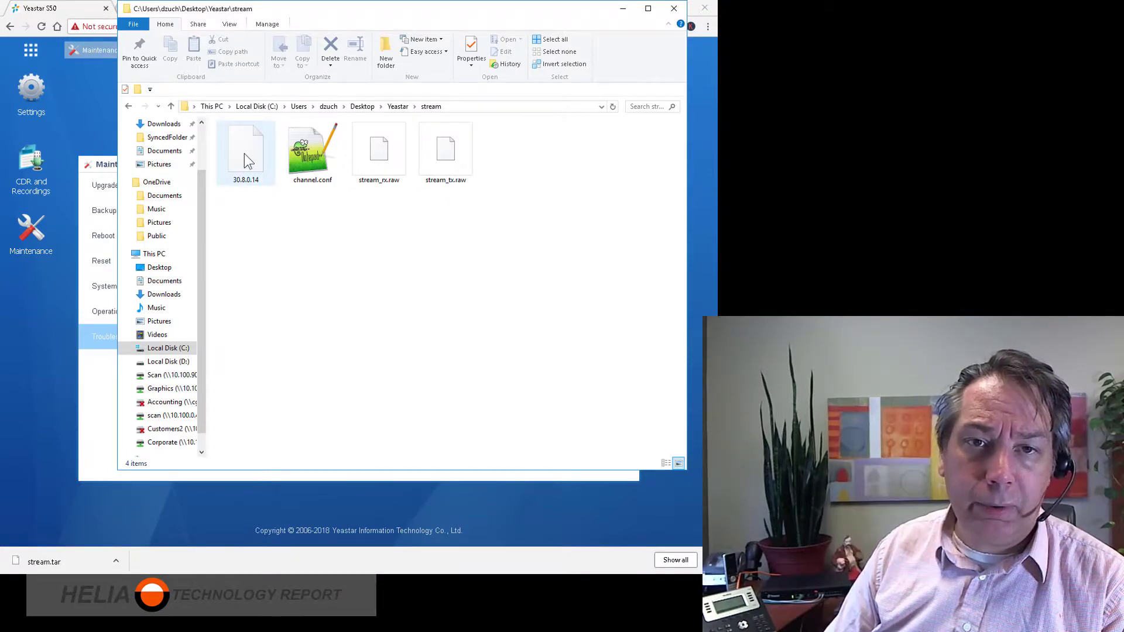
View the contents of channel.conf in Notepad++ and close the editor.
left_click(301, 149)
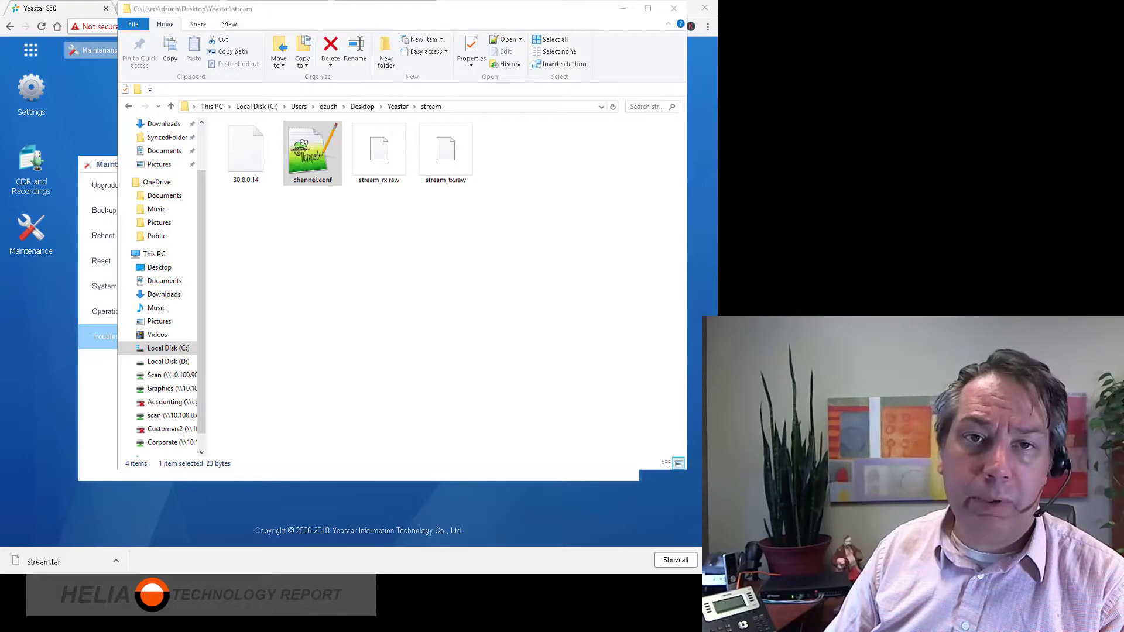
left_click(145, 583)
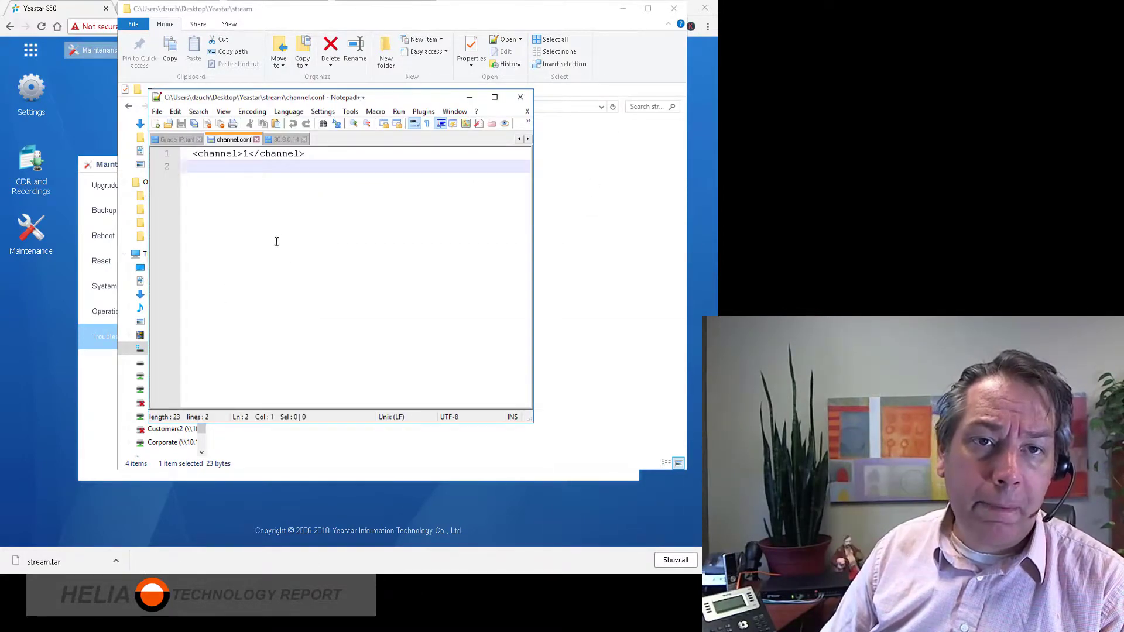
left_click(520, 97)
Open the 30.8.0.14 file with Notepad++ as the default for .14 files and highlight its autoprovision and pbxcenter lines.
left_click(243, 147)
double_click(242, 146)
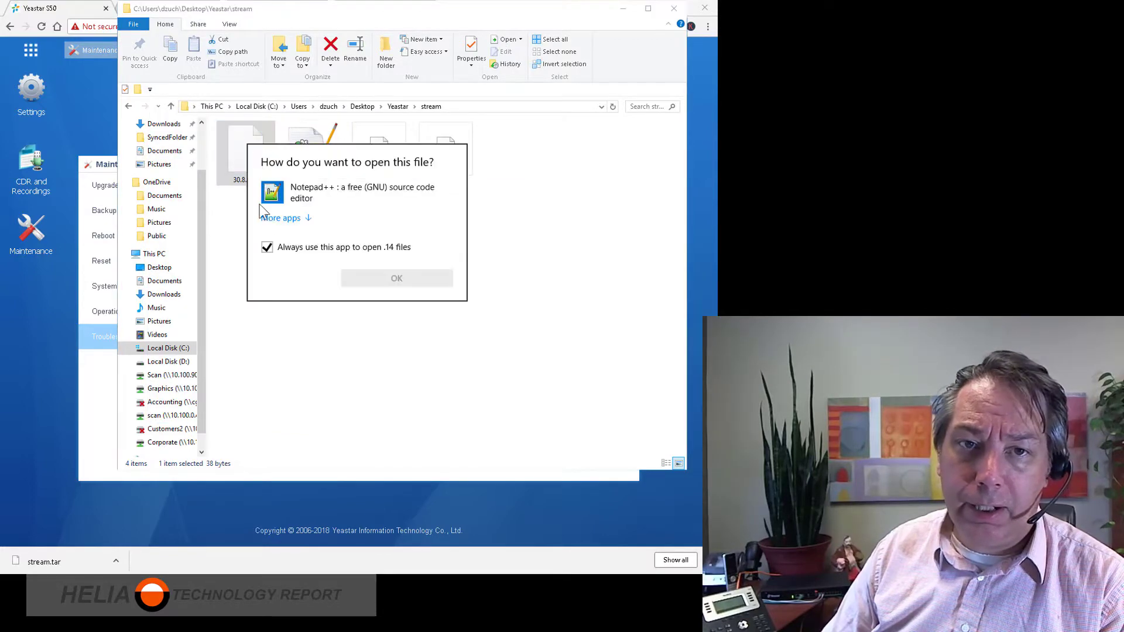
left_click(308, 194)
left_click(397, 278)
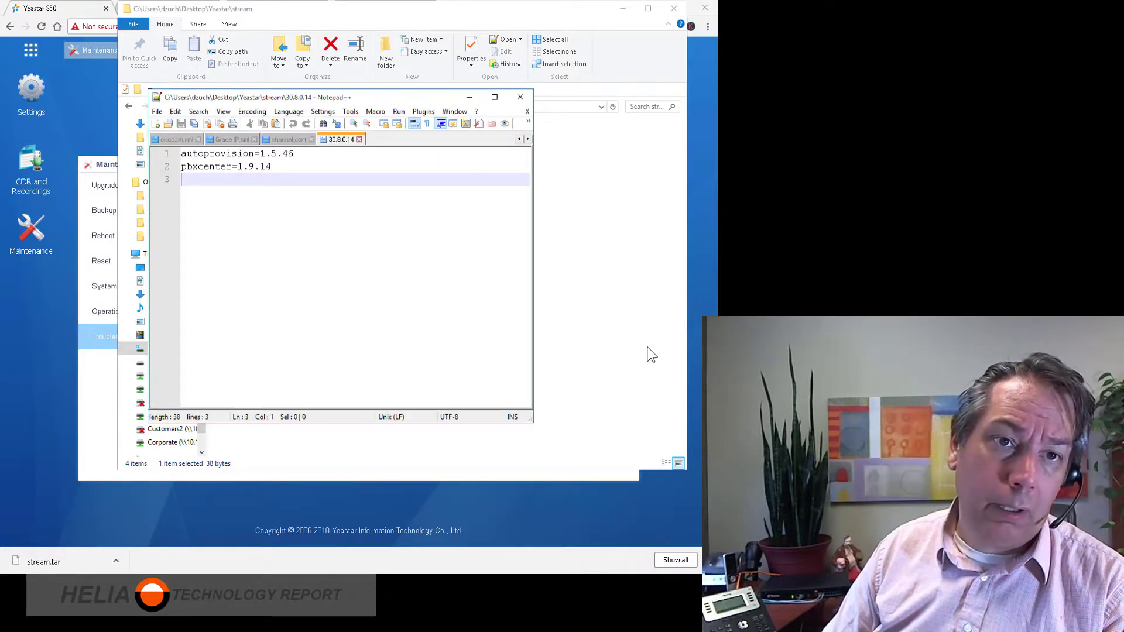
key("shift+Up")
key("shift+Up")
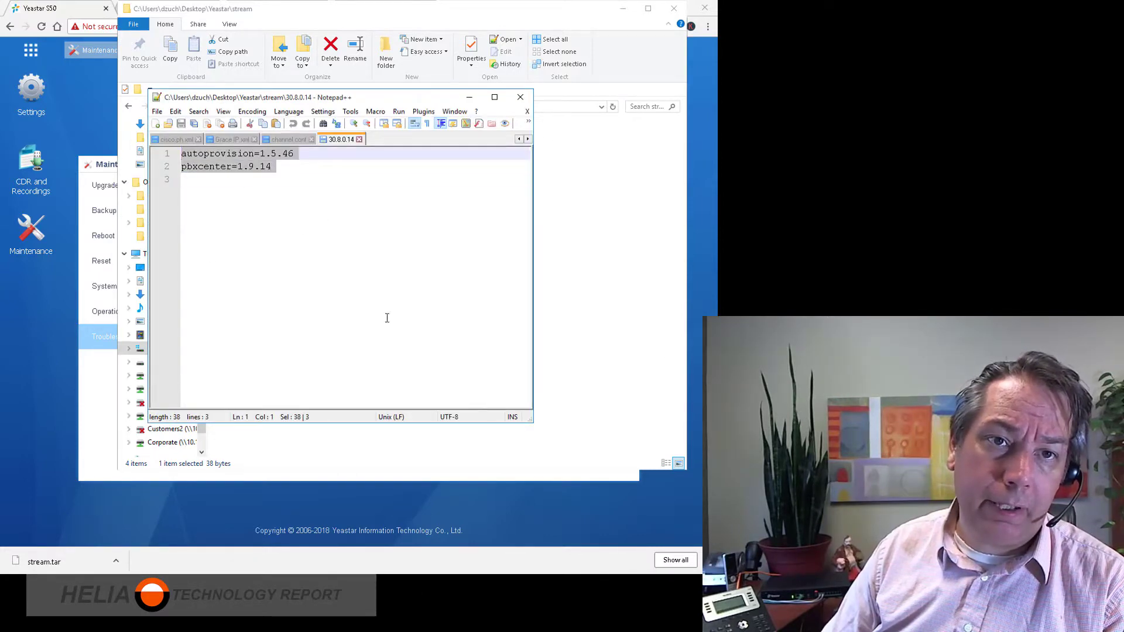